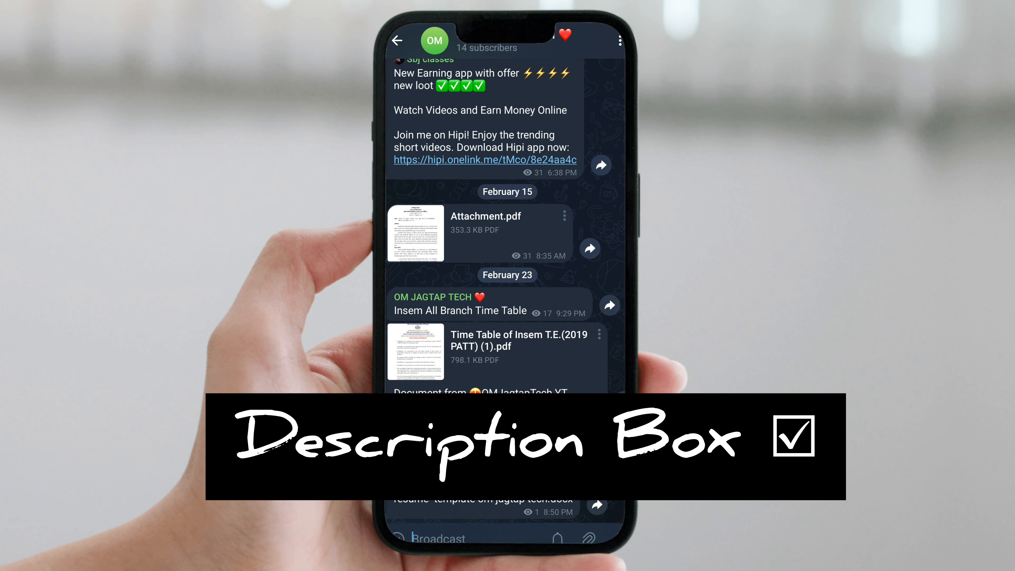
- Select and deselect the resume template message while scrolling the page
click(548, 462)
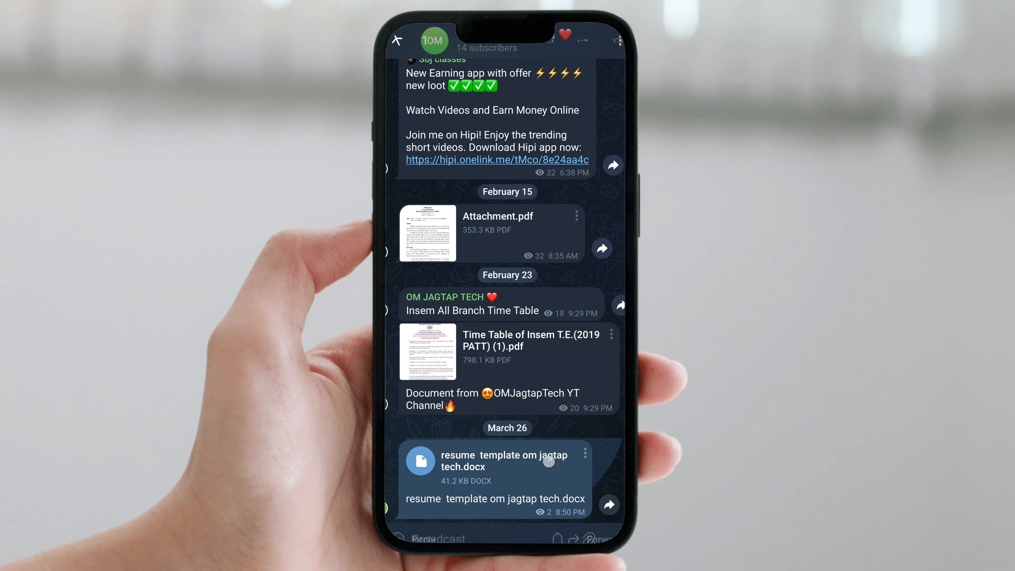
click(548, 464)
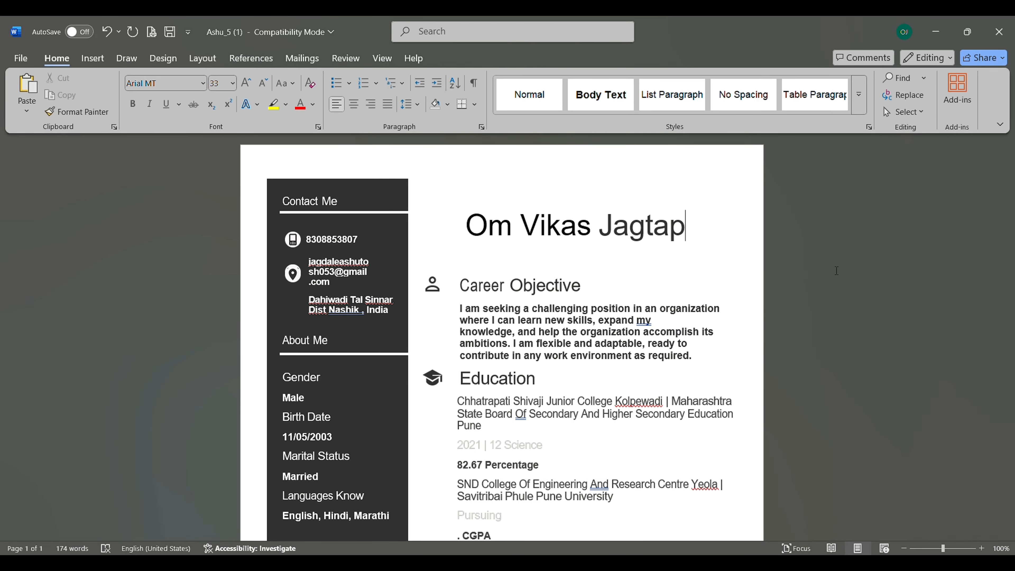
ctrl+scroll(742, 284, down, 7)
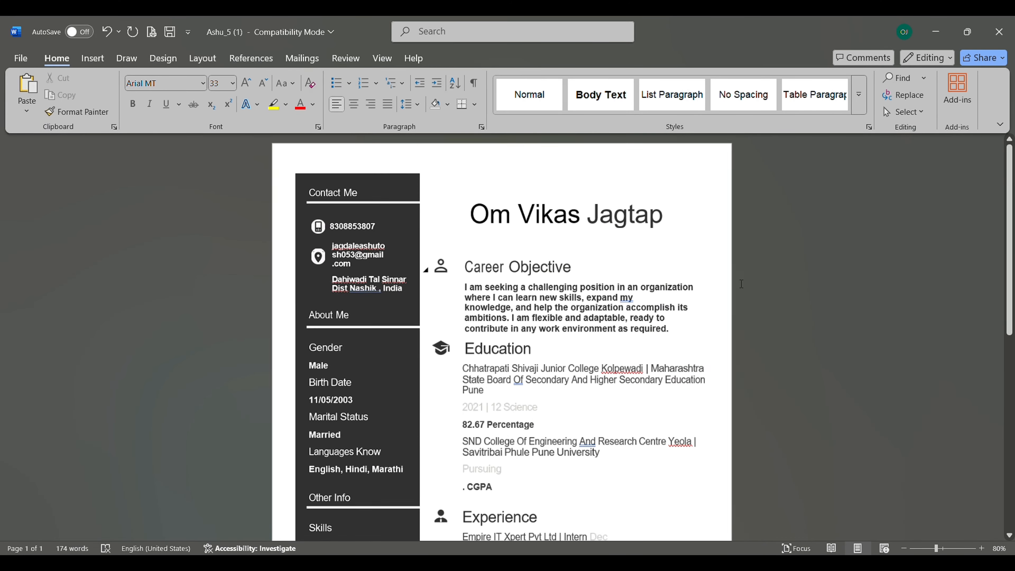
ctrl+scroll(741, 284, up, 9)
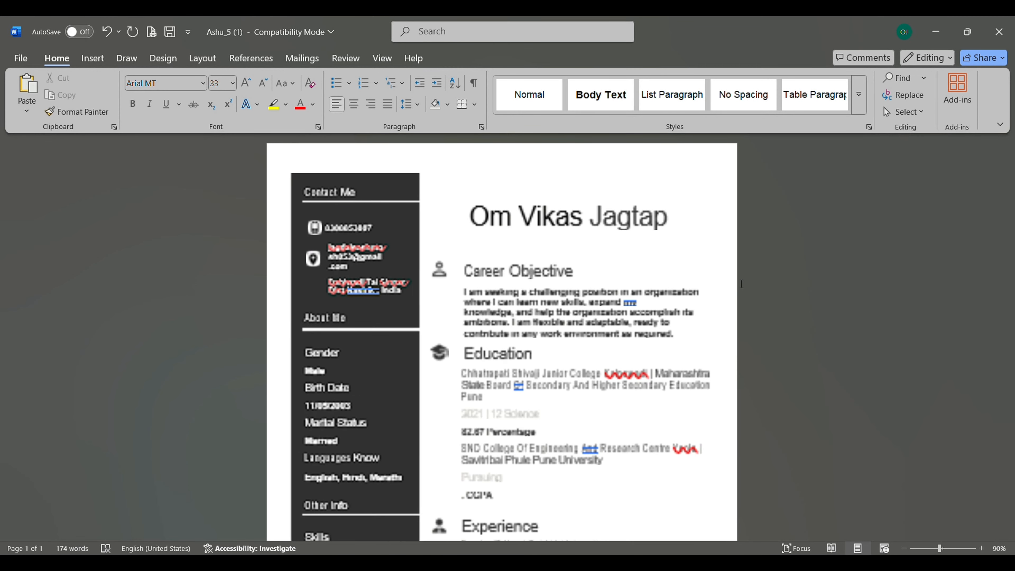
- Try overwriting the title name with sample text, then undo the change
drag(472, 246, 664, 248)
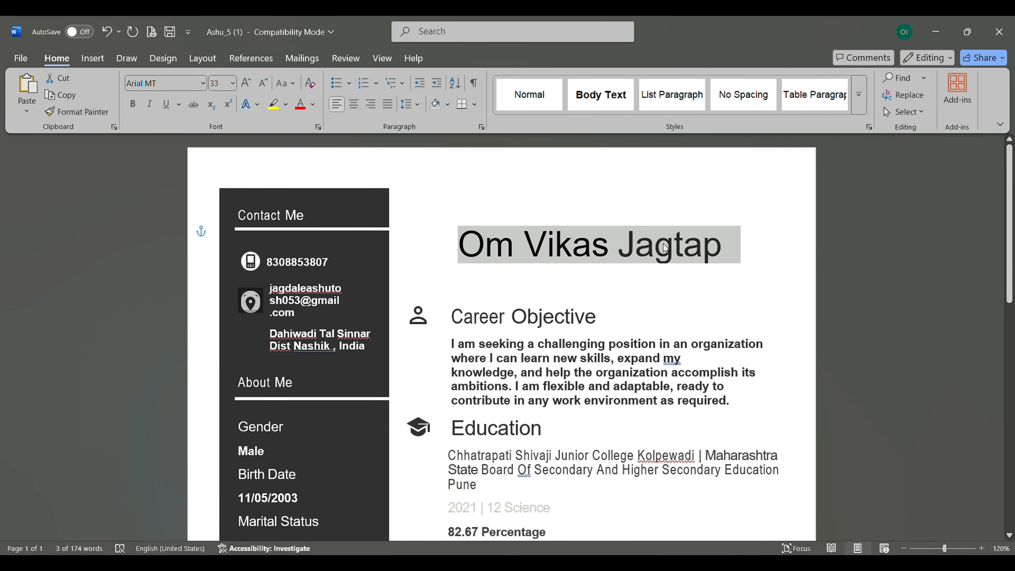
text(somu)
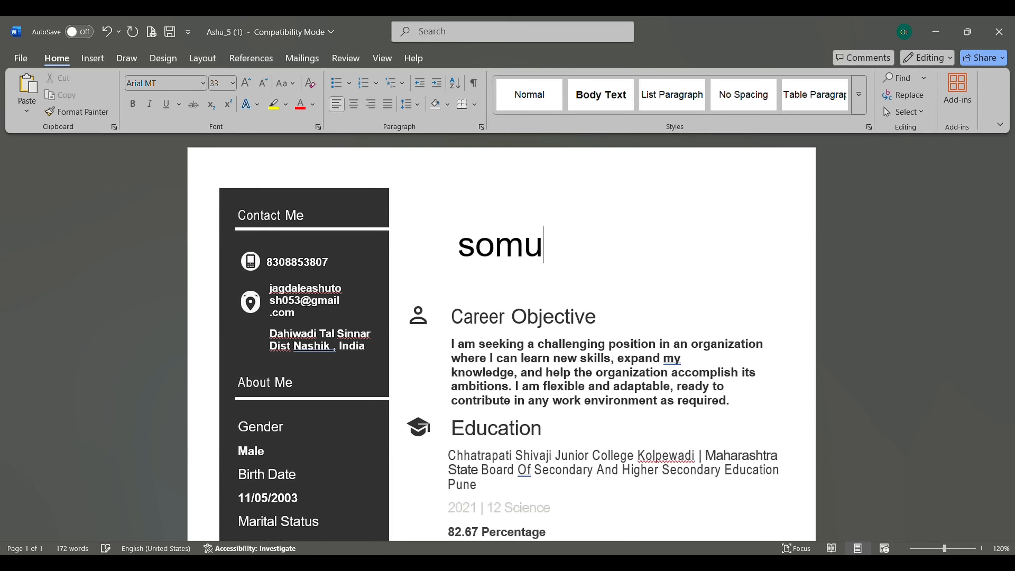
key(BackSpace)
key(BackSpace)
text(nu monu)
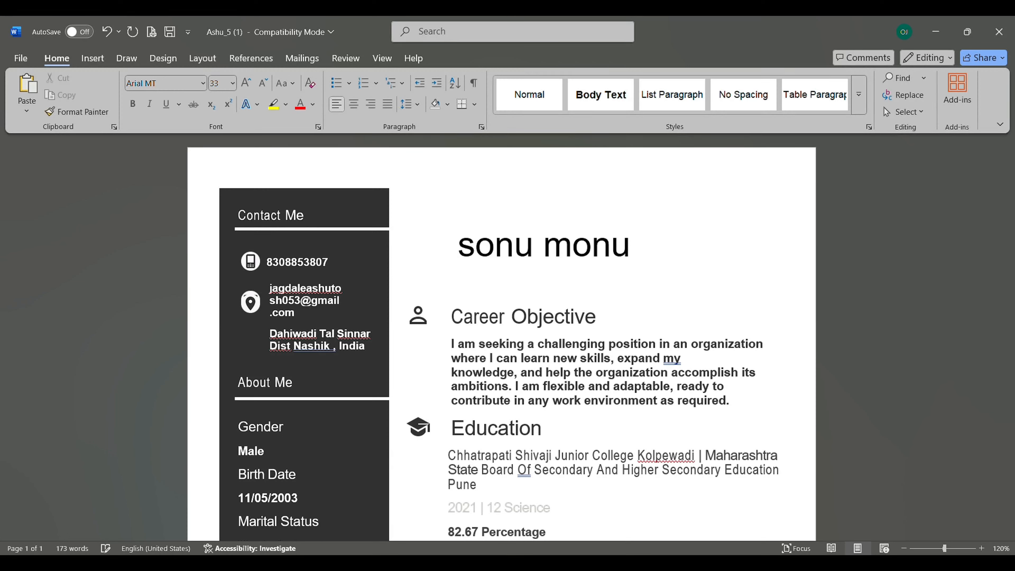
text( tonu)
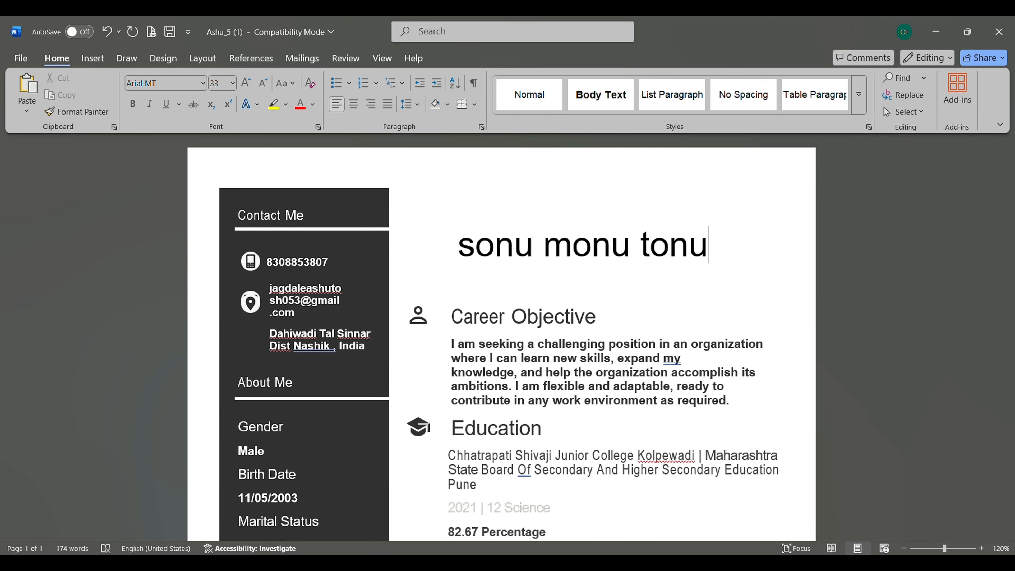
key(ctrl+z)
key(ctrl+z)
key(ctrl+z)
key(ctrl+z)
key(ctrl+z)
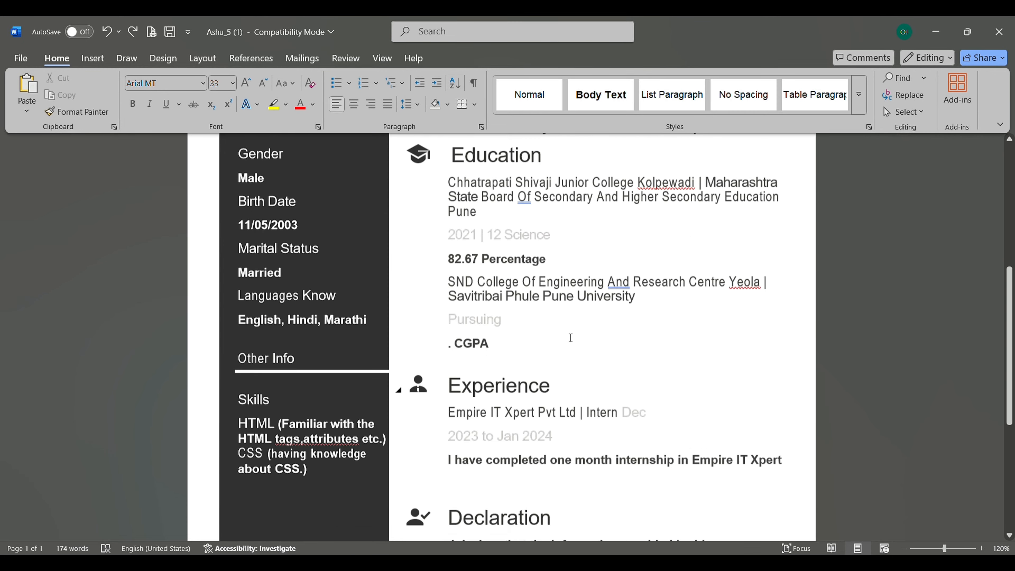
- Inspect the first Education entry by selecting parts of its text
scroll(568, 338, up, 5)
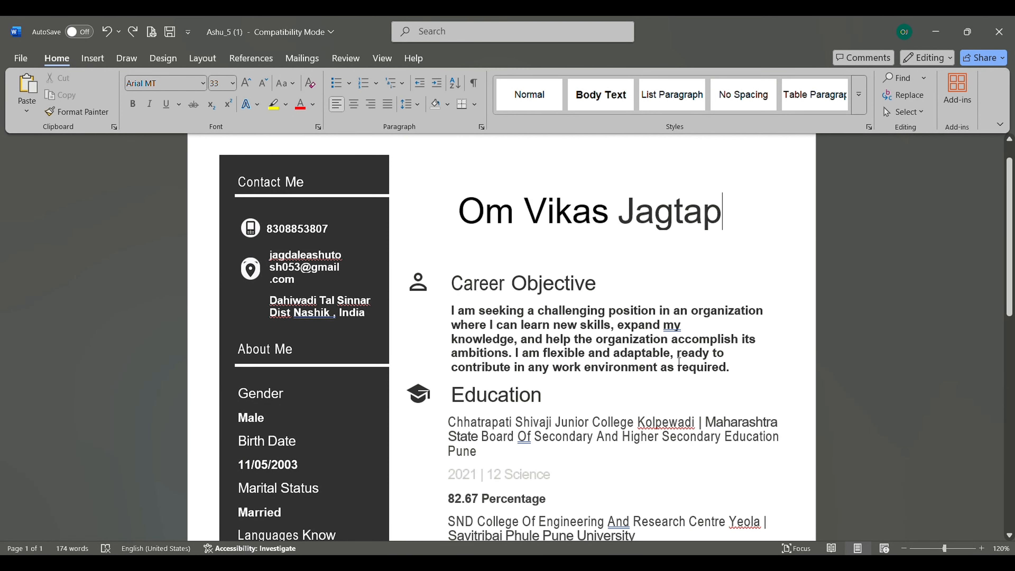
scroll(698, 362, down, 4)
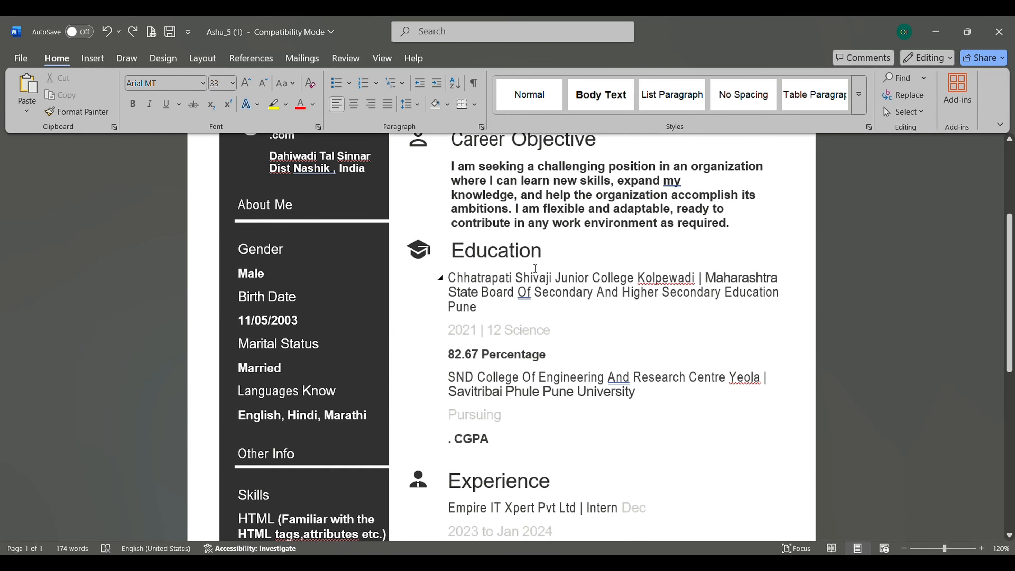
drag(456, 283, 483, 310)
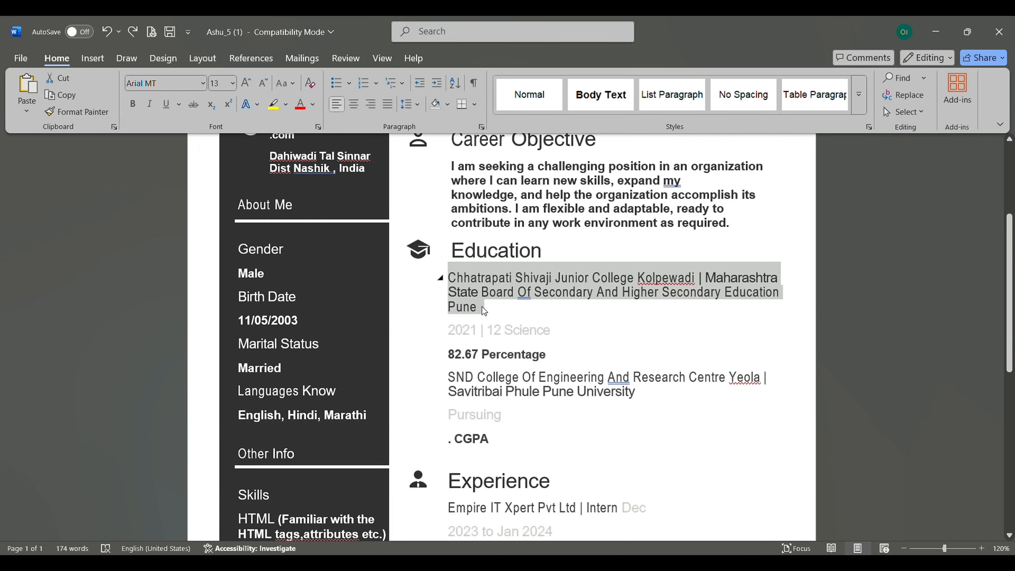
click(481, 307)
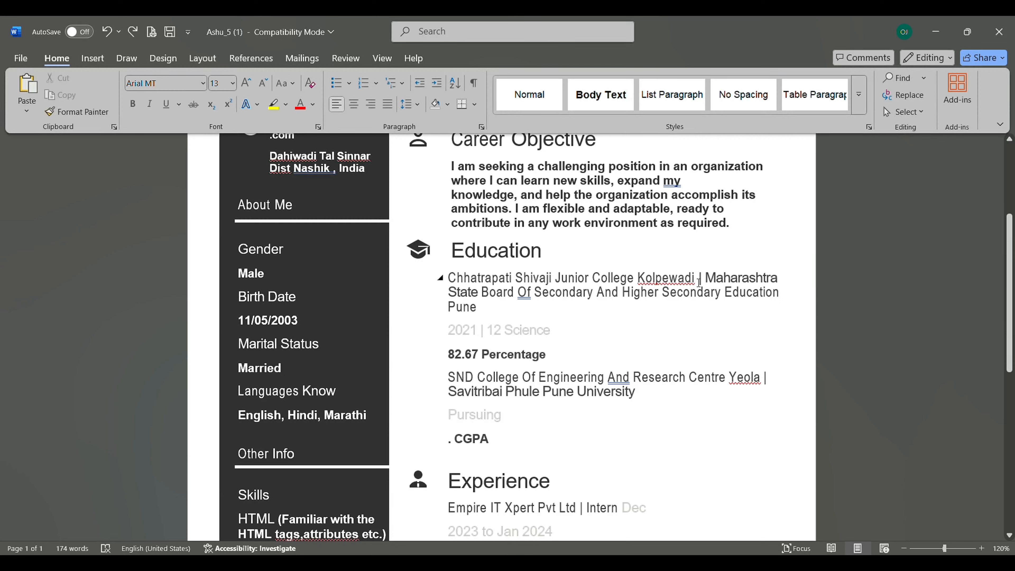
drag(696, 283, 547, 240)
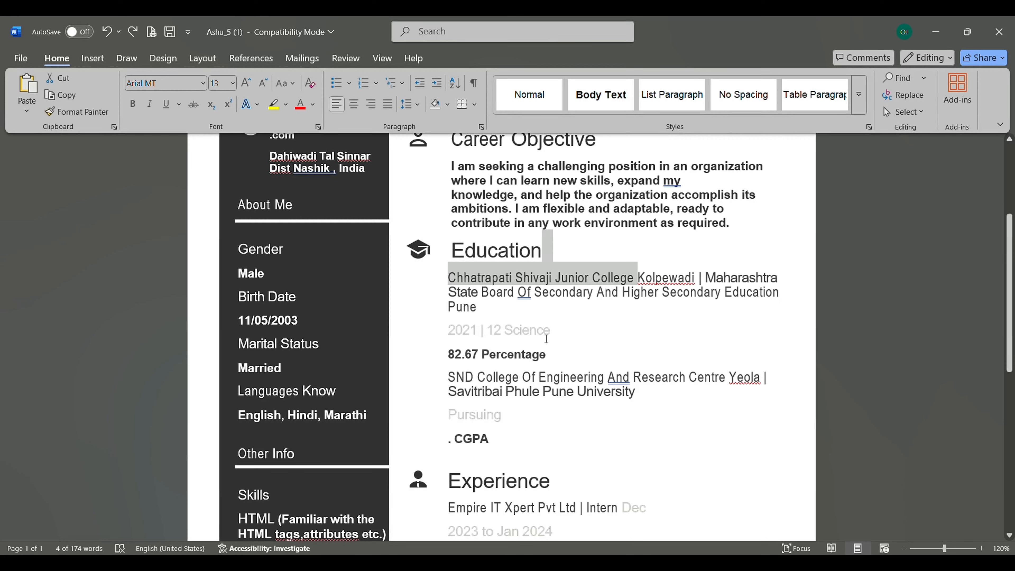
- Try changing the 82.67 percentage to 90, then undo it back to 82.67
click(467, 355)
key(BackSpace)
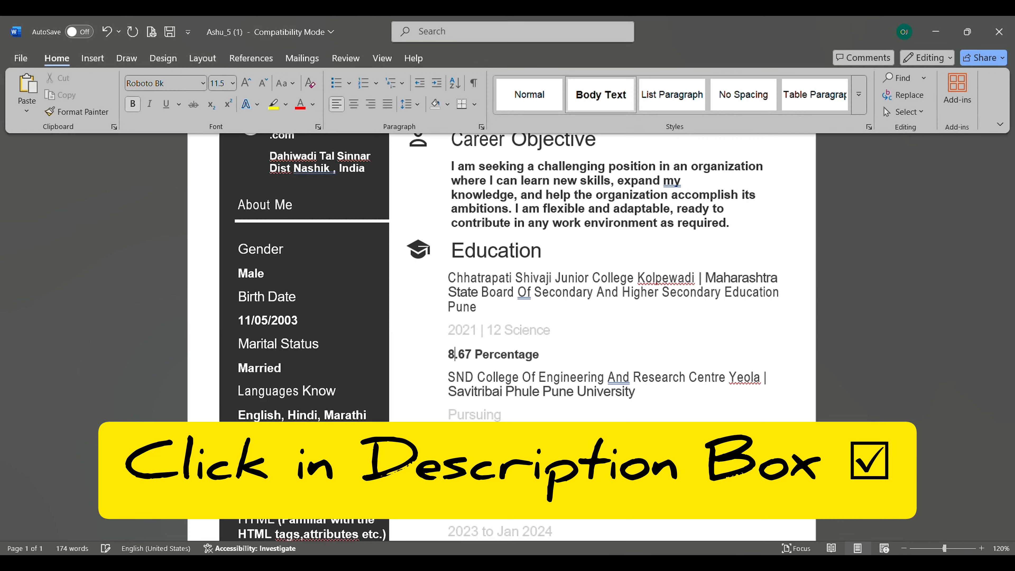
key(BackSpace)
text(90)
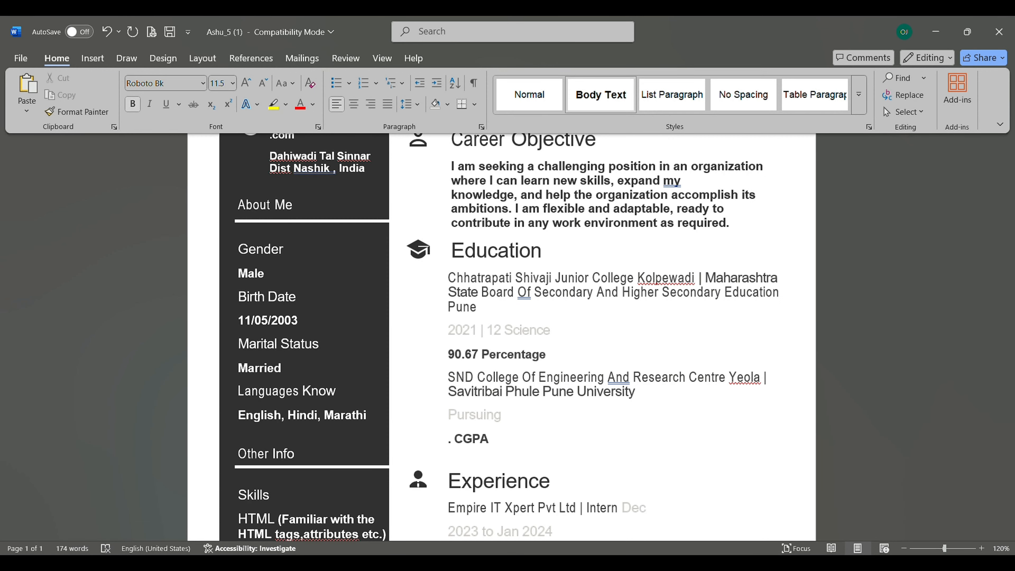
key(ctrl+z)
key(ctrl+z)
key(ctrl+z)
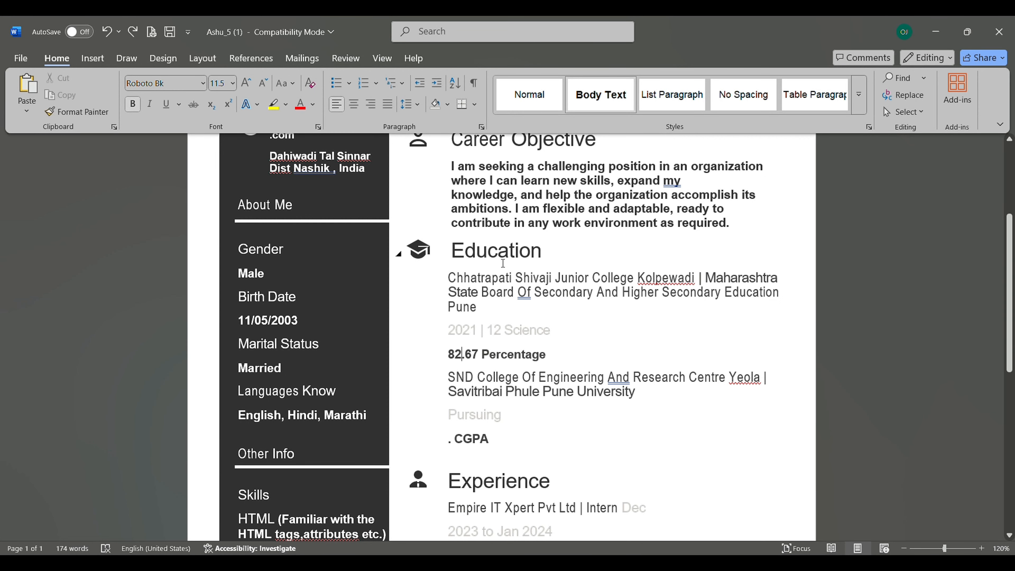
- Scroll down past Education and briefly select the Dec 2023 internship date
click(512, 415)
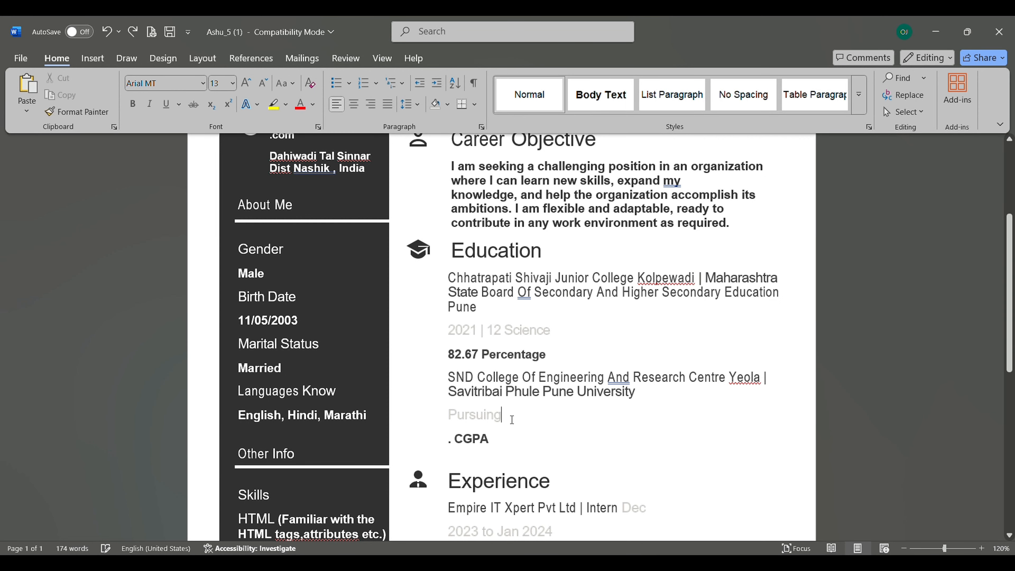
scroll(512, 418, down, 2)
scroll(512, 419, down, 2)
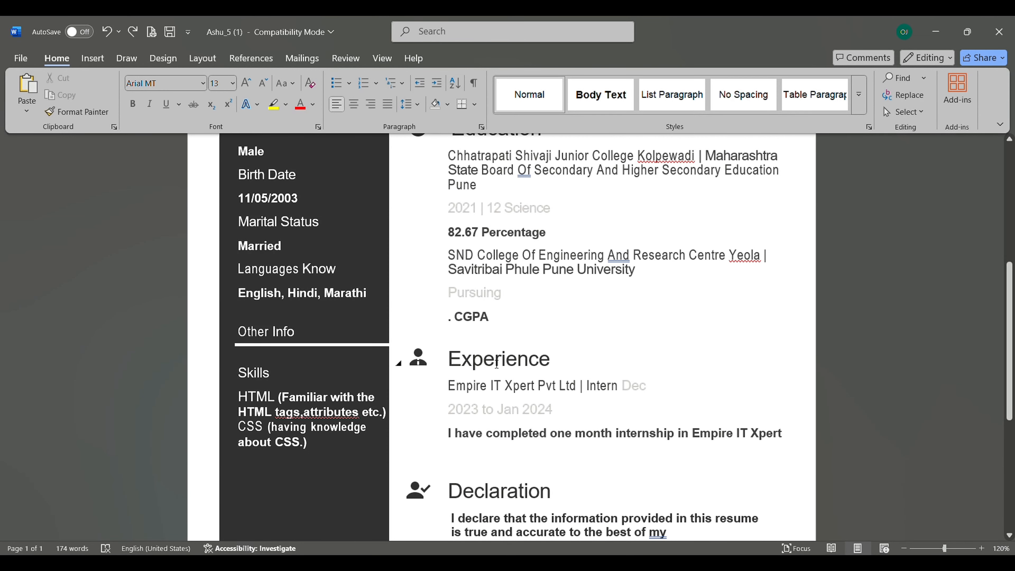
scroll(456, 371, down, 5)
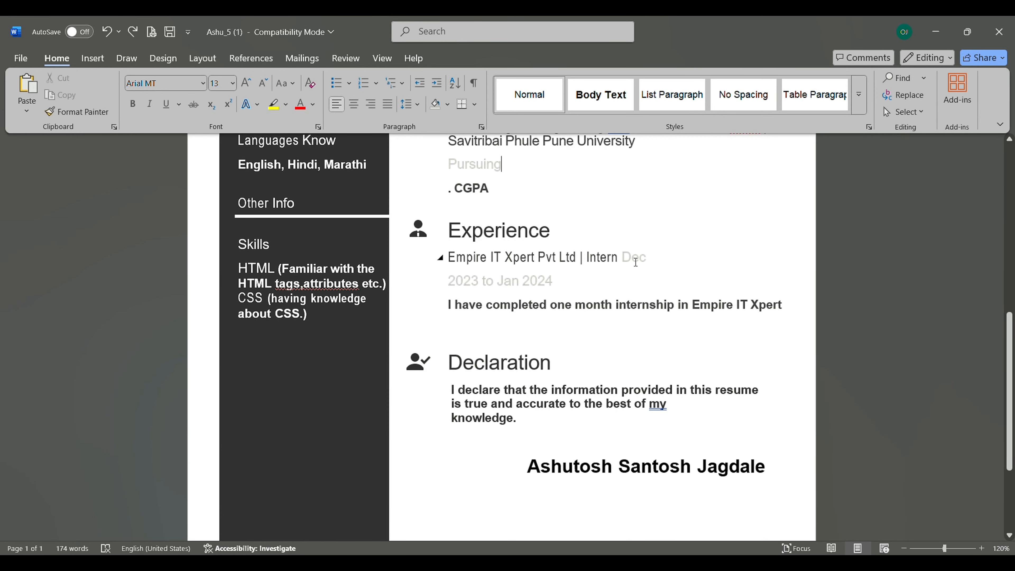
drag(478, 290, 632, 273)
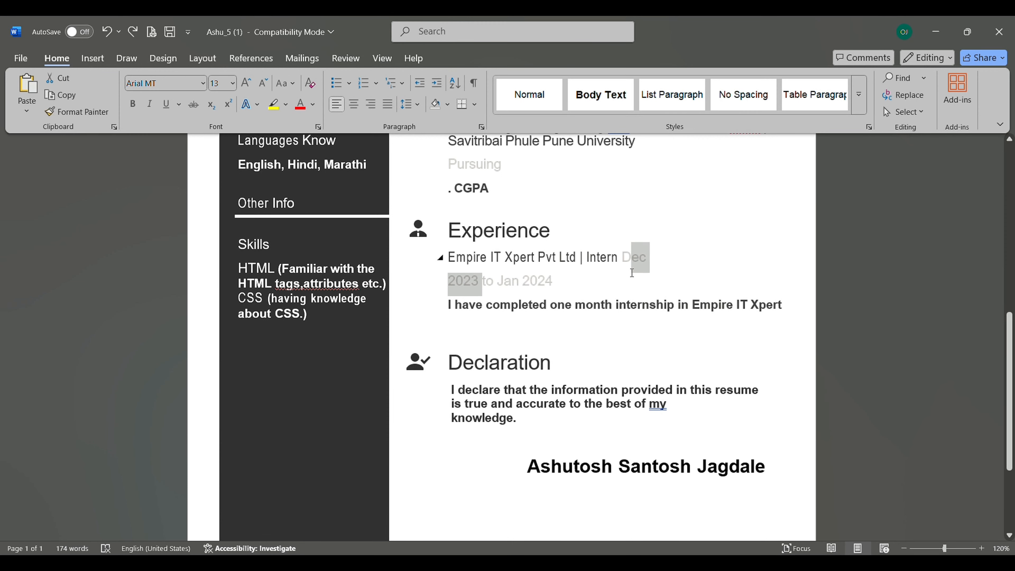
click(632, 272)
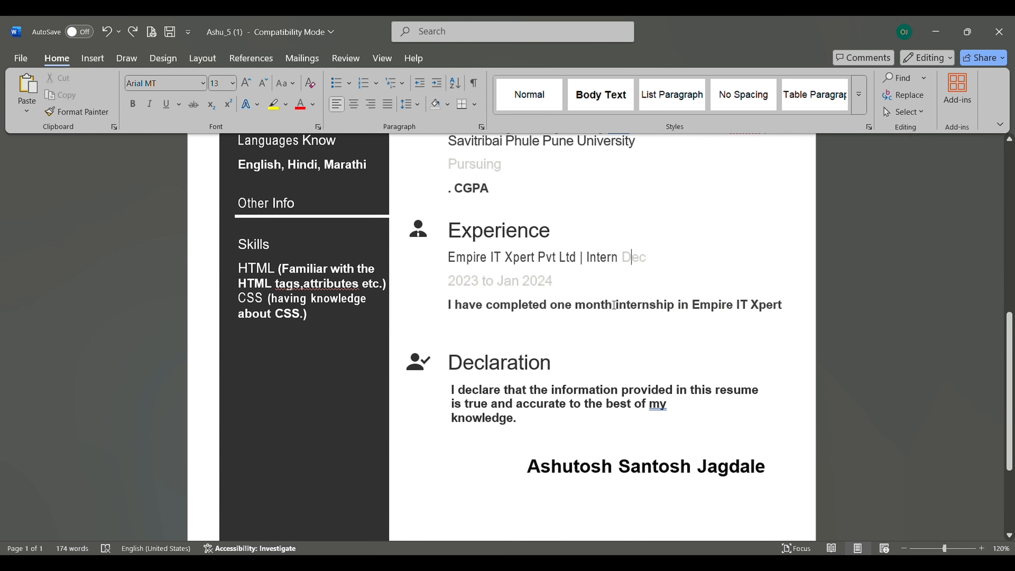
- Select and deselect the Declaration paragraph text
click(568, 369)
drag(452, 391, 566, 439)
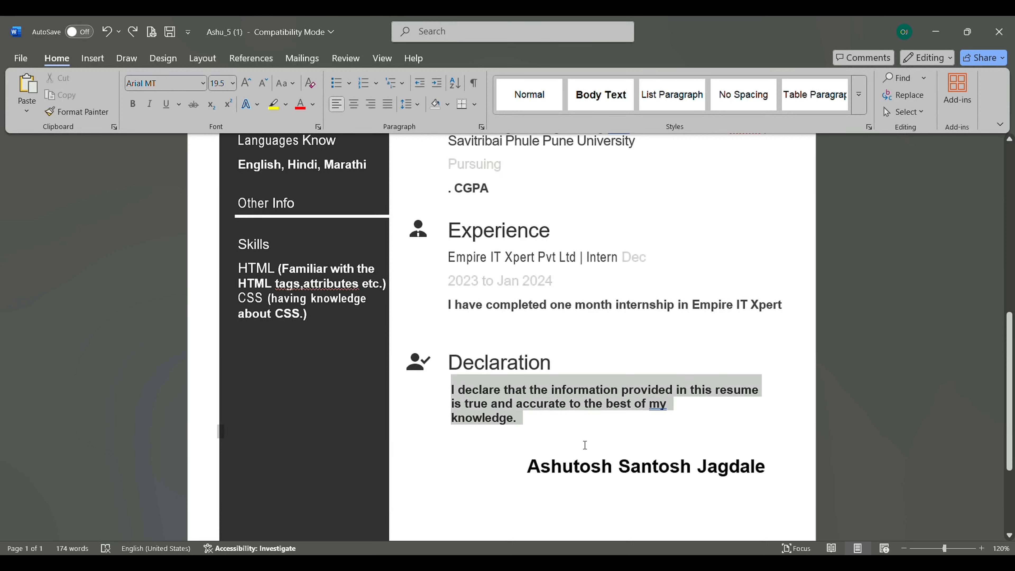
click(565, 440)
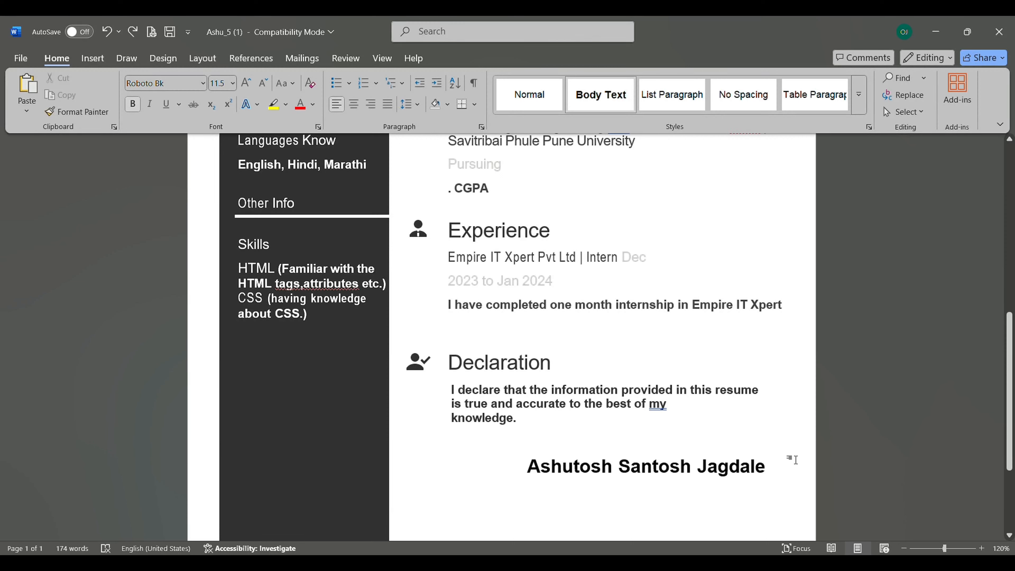
- Overwrite the old signature under Declaration with the new owner's full name
drag(773, 474, 562, 487)
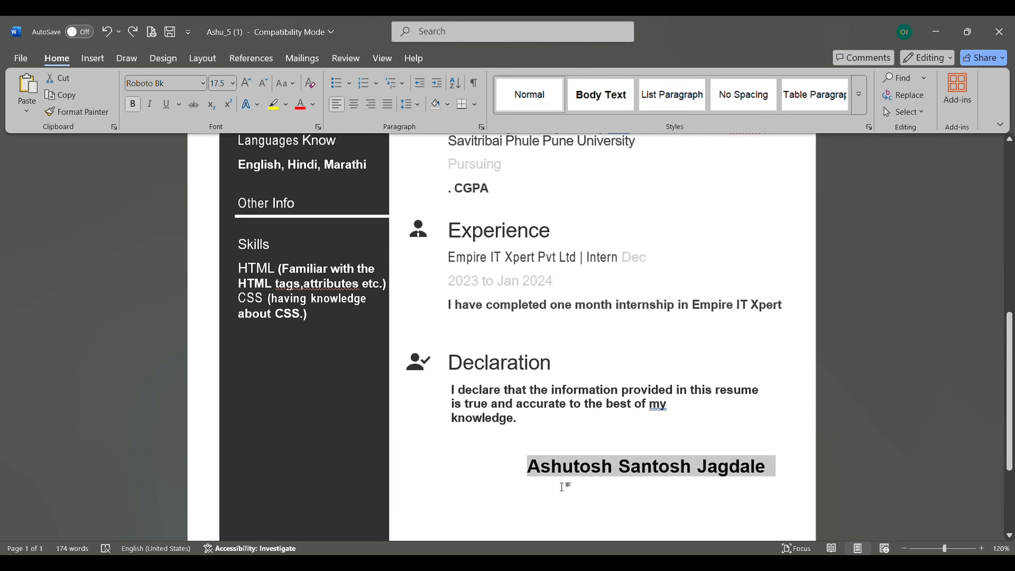
text(OM)
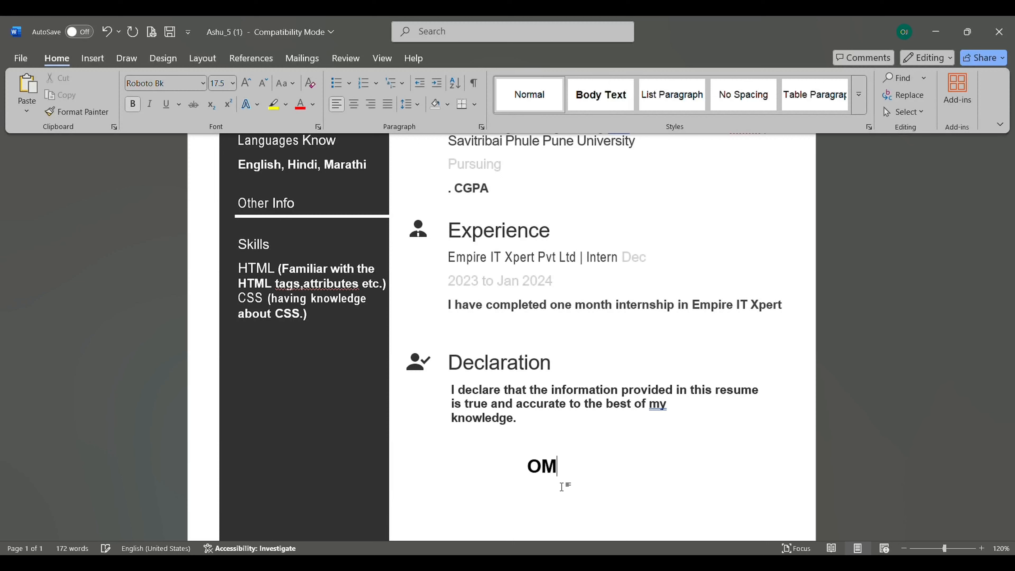
key(BackSpace)
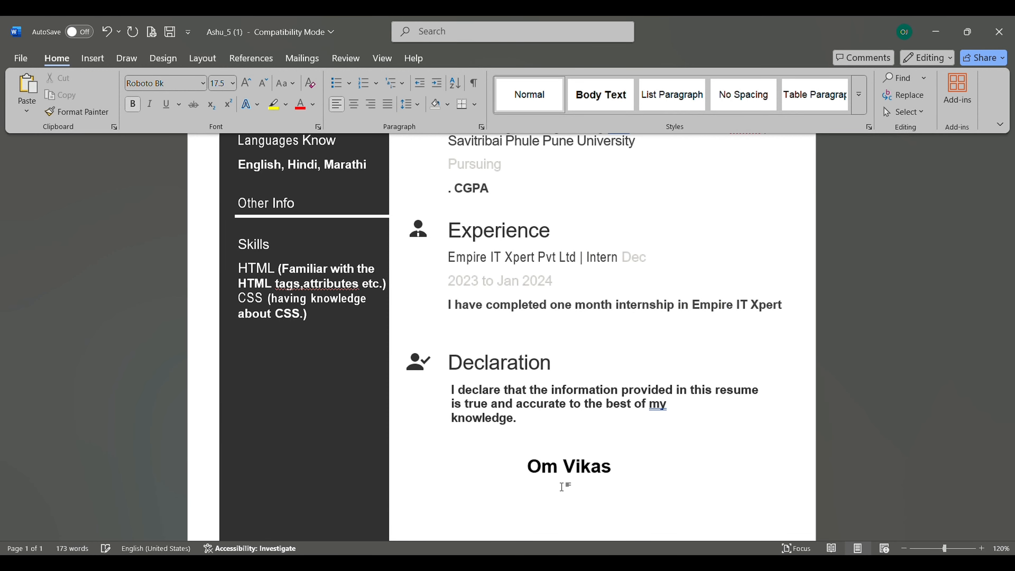
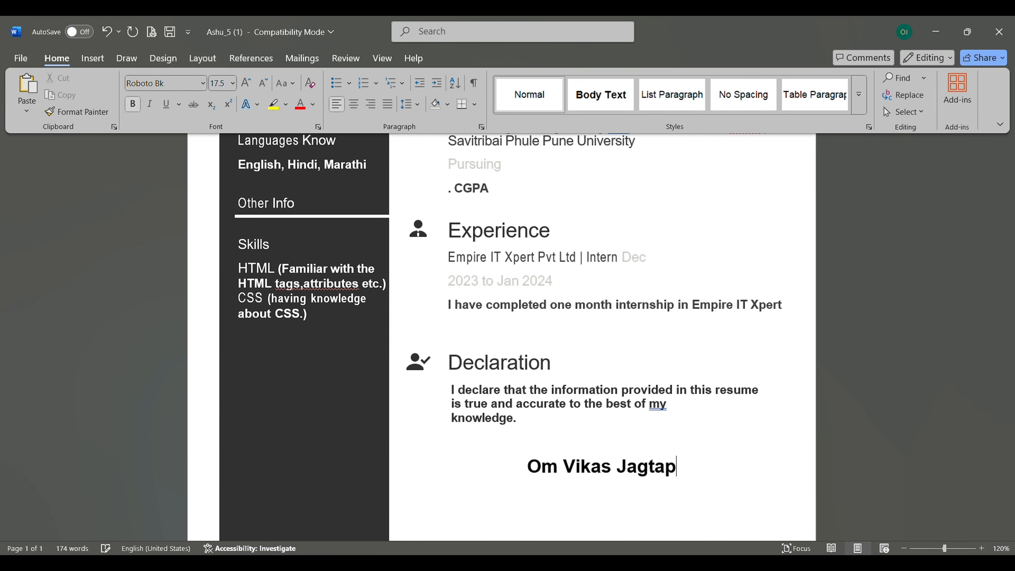
scroll(599, 336, up, 2)
scroll(600, 336, up, 7)
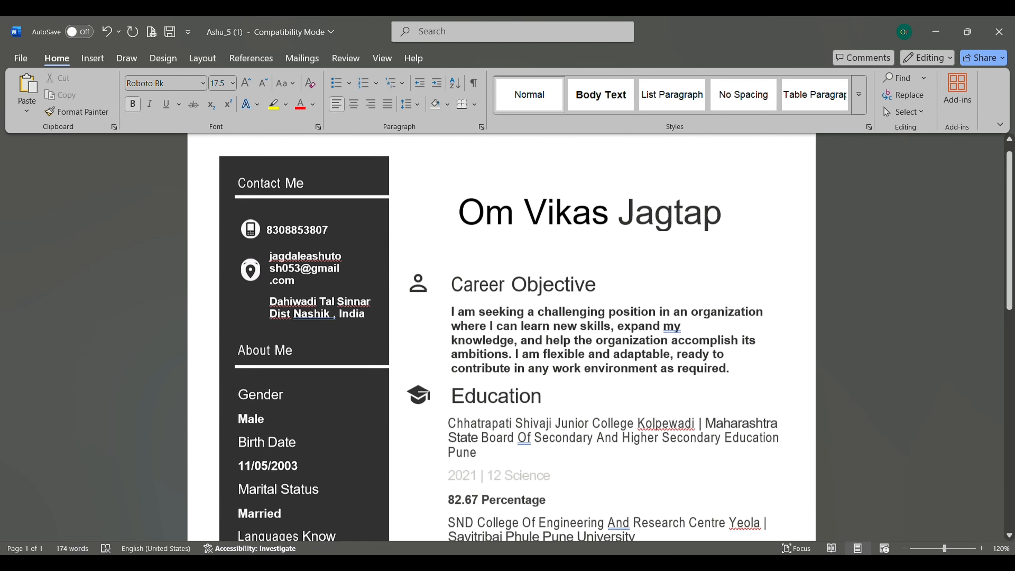
scroll(599, 336, down, 9)
scroll(275, 266, down, 2)
- Replace the old e-mail name in the Contact Me section with the new one
scroll(275, 266, up, 10)
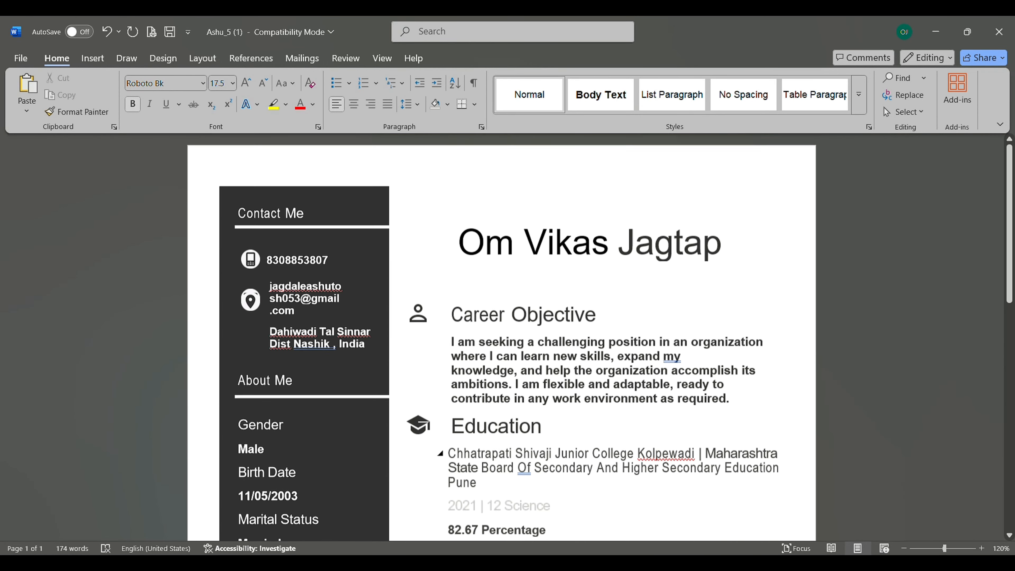
click(274, 266)
drag(275, 266, 327, 263)
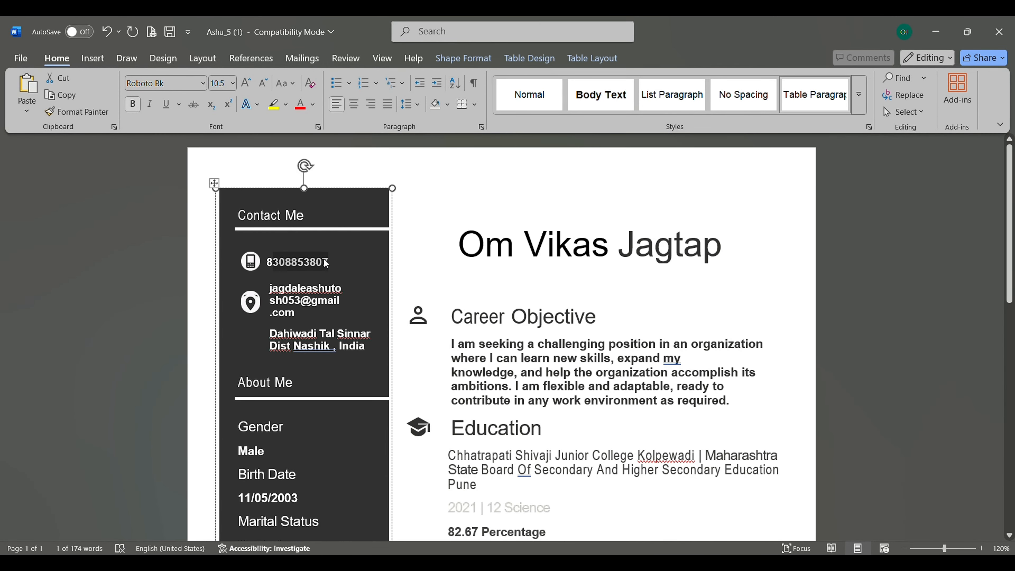
click(301, 303)
key(BackSpace)
key(BackSpace)
key(BackSpace)
key(BackSpace)
key(BackSpace)
key(BackSpace)
key(BackSpace)
key(BackSpace)
key(BackSpace)
key(BackSpace)
key(BackSpace)
key(BackSpace)
key(BackSpace)
key(BackSpace)
key(BackSpace)
key(BackSpace)
key(BackSpace)
key(BackSpace)
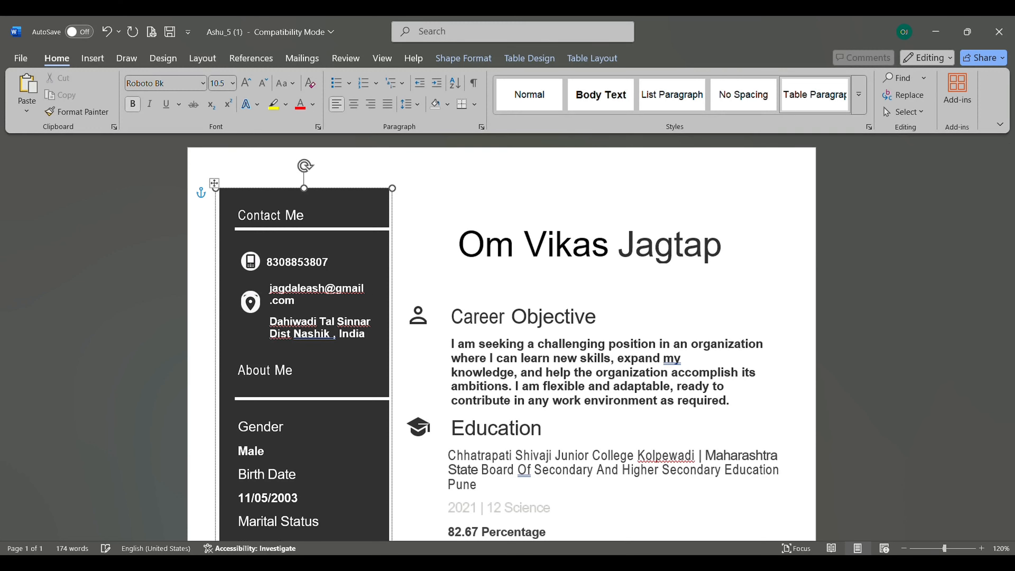
key(BackSpace)
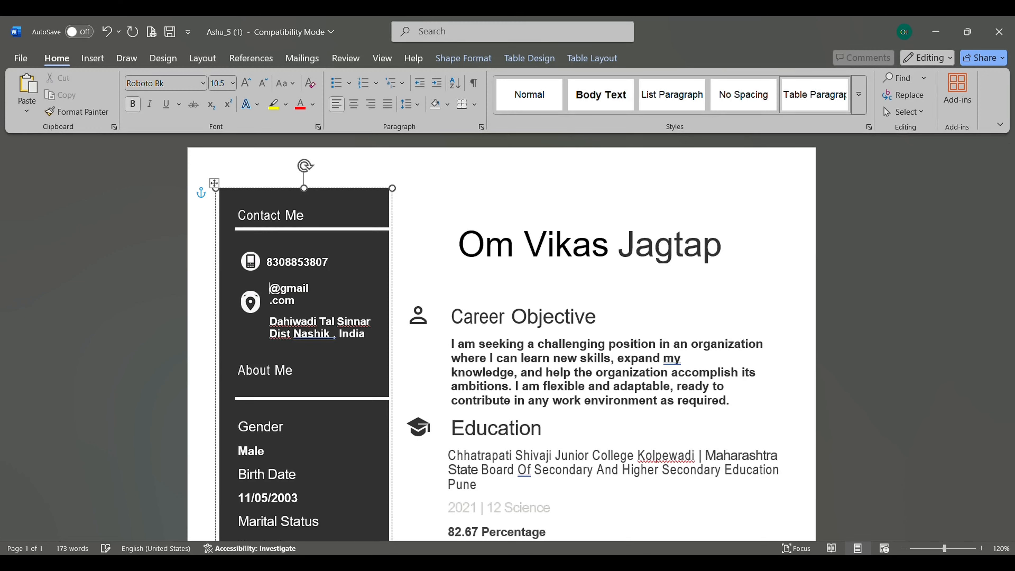
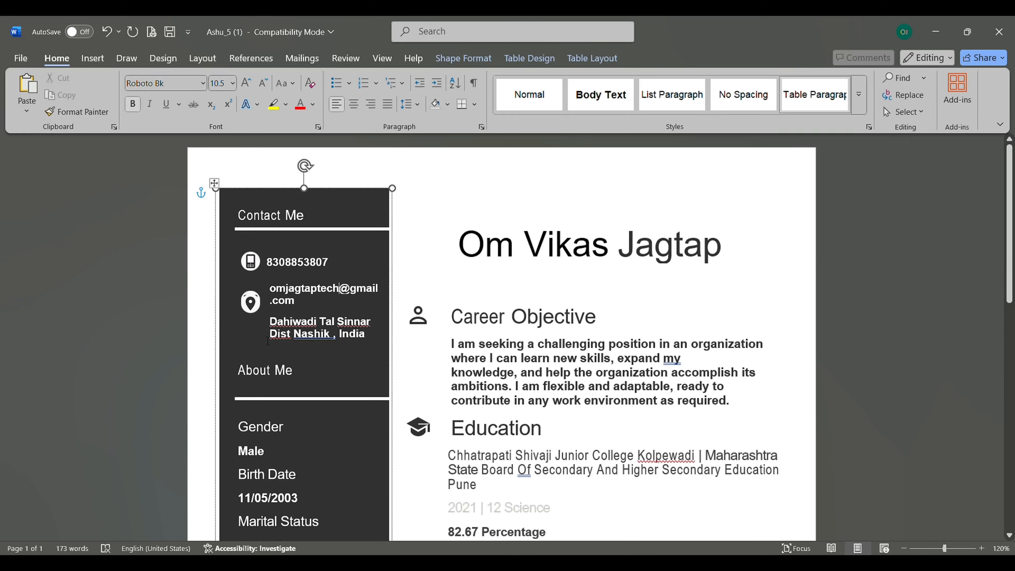
- Update the address with the new village, taluka and district names
double_click(292, 321)
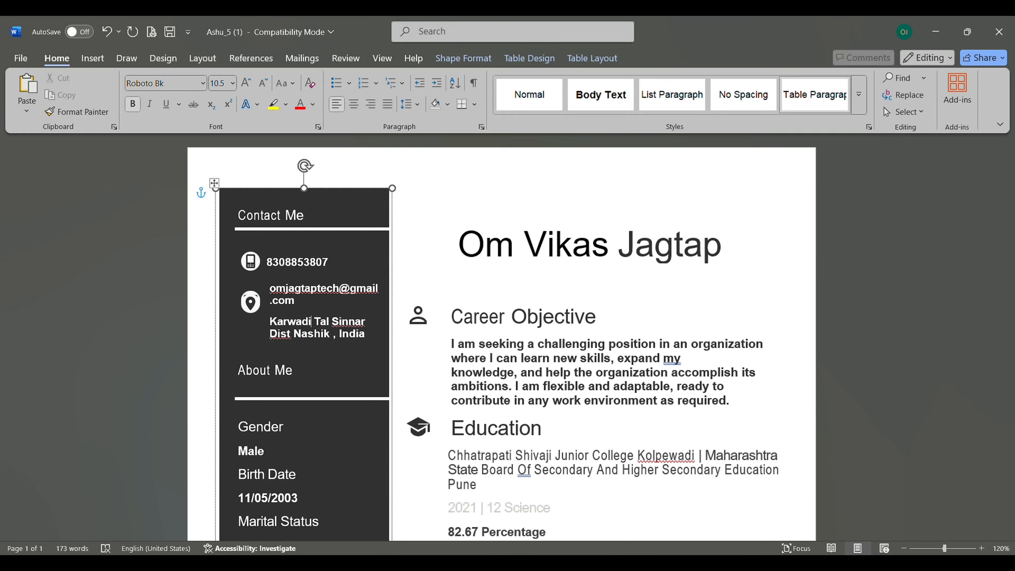
click(323, 322)
key(ctrl+BackSpace)
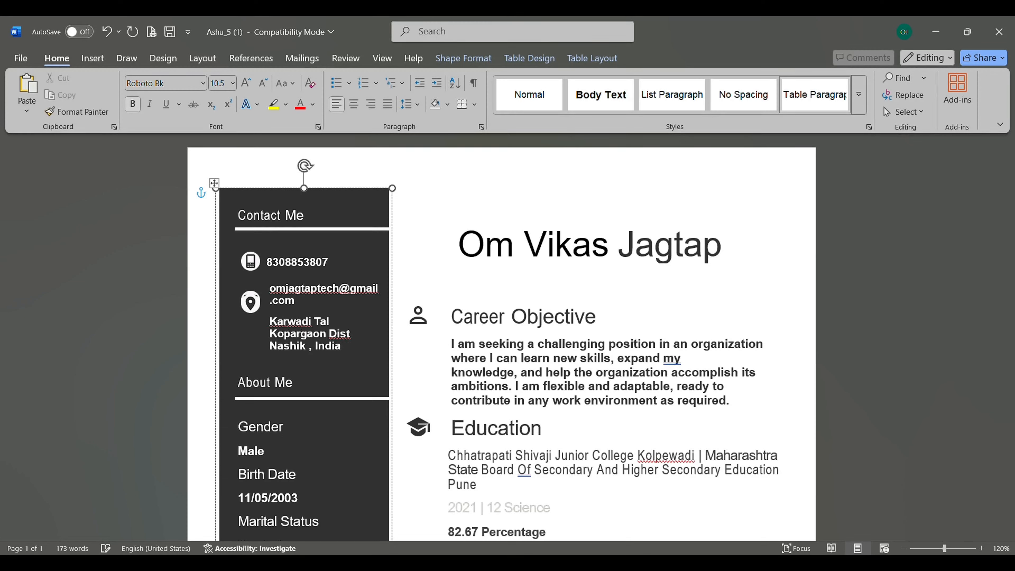
double_click(288, 346)
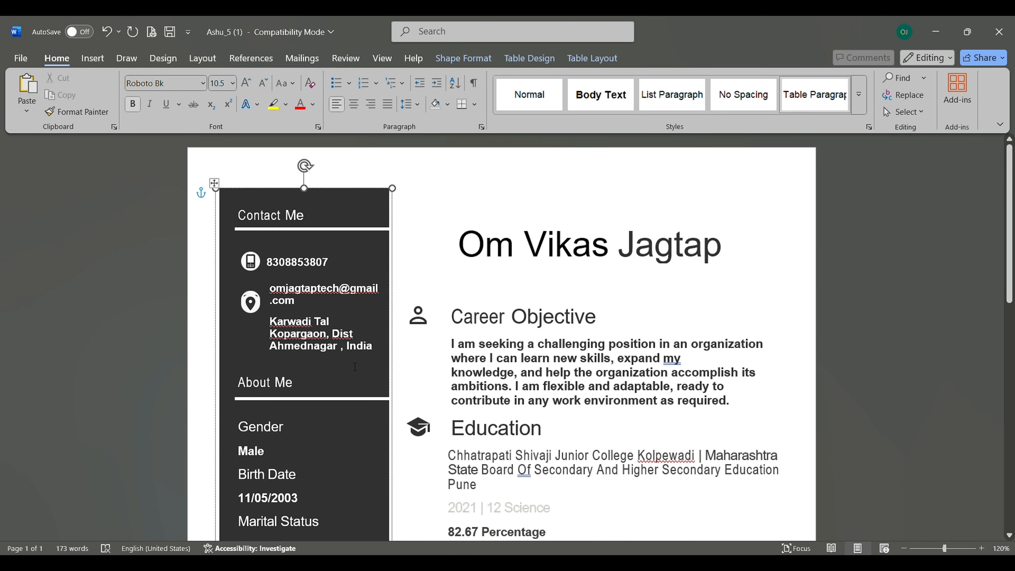
- Correct the day, month and year digits of the About Me birth date
scroll(313, 398, down, 5)
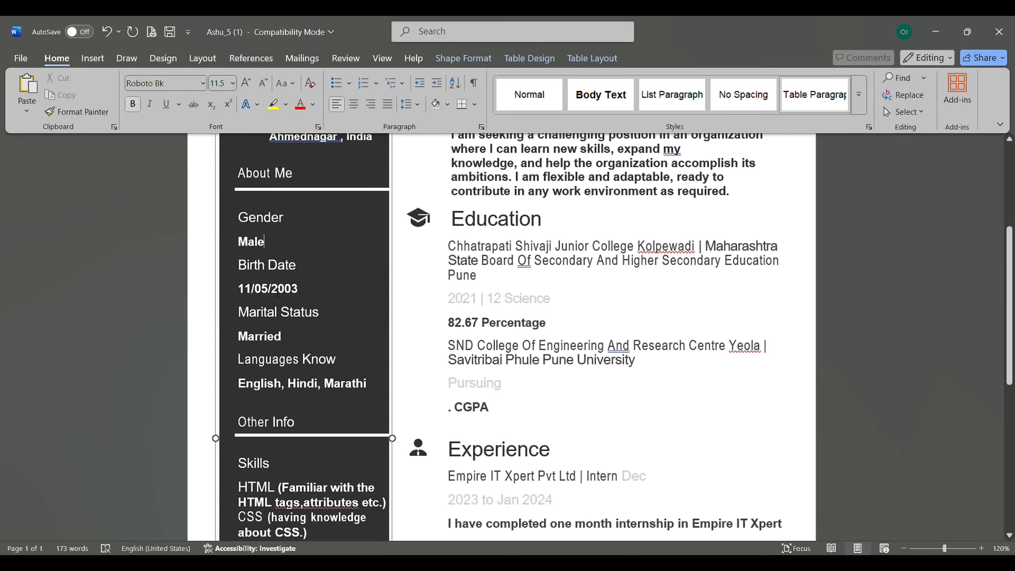
key(BackSpace)
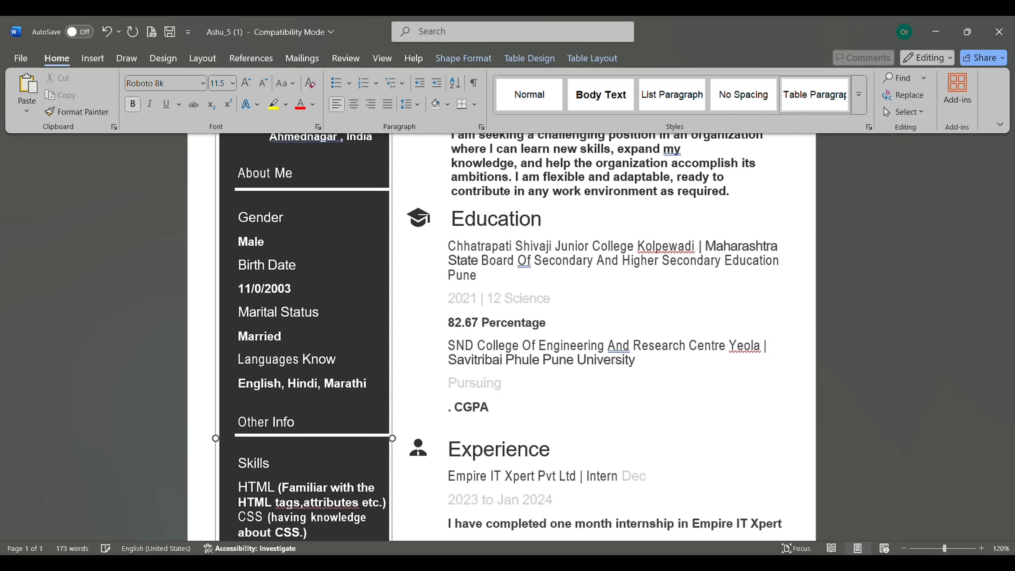
text(2)
key(Left)
key(Left)
key(Left)
key(BackSpace)
text(9)
key(Right)
key(Right)
key(Right)
key(BackSpace)
key(BackSpace)
text(11)
key(BackSpace)
text(2)
- Change the marital status from Married to Unmarried with a capital U
click(257, 298)
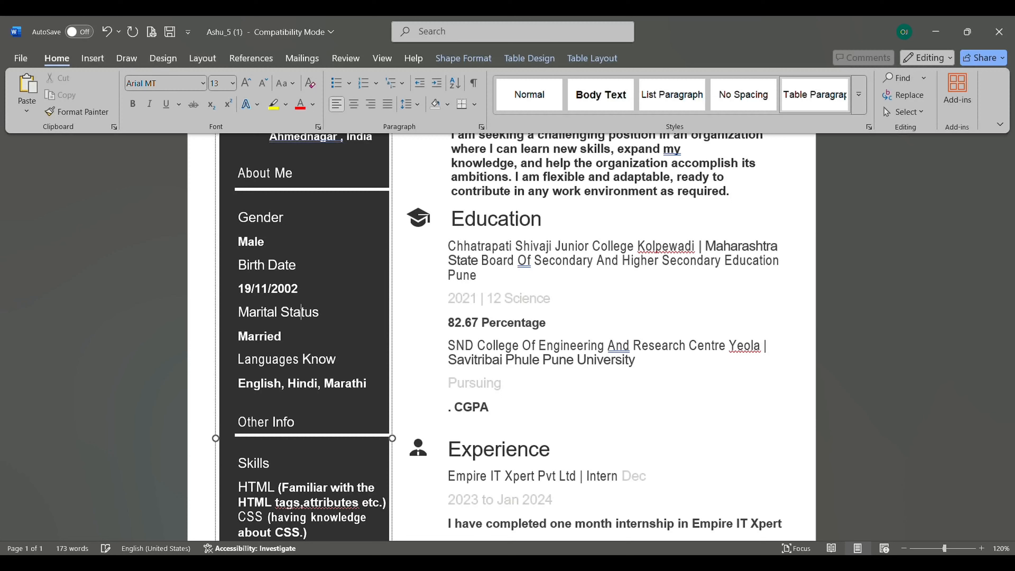
click(289, 342)
key(BackSpace)
key(BackSpace)
key(BackSpace)
key(BackSpace)
key(BackSpace)
key(BackSpace)
key(BackSpace)
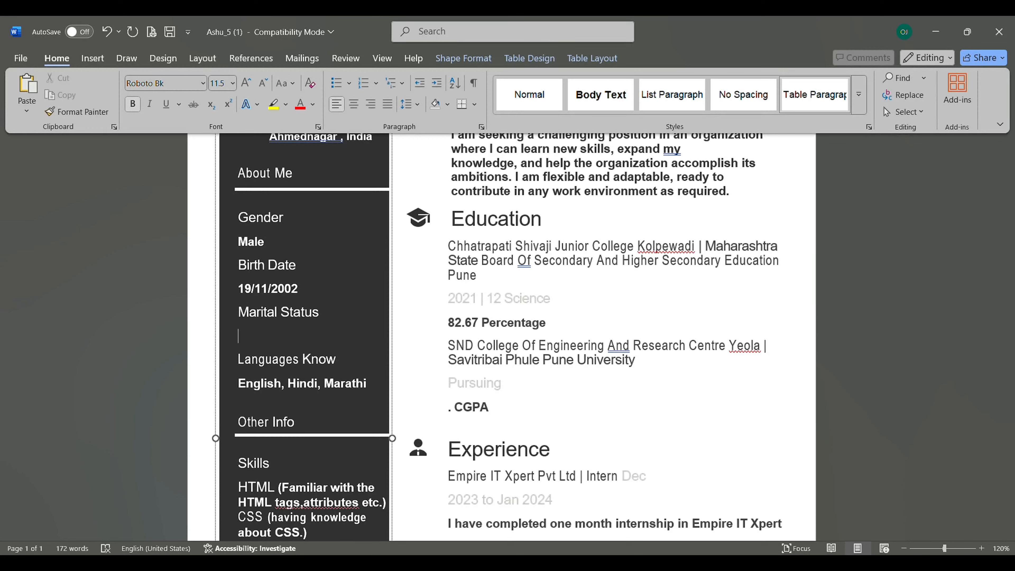
text(unmarried)
key(Home)
key(Delete)
text(U)
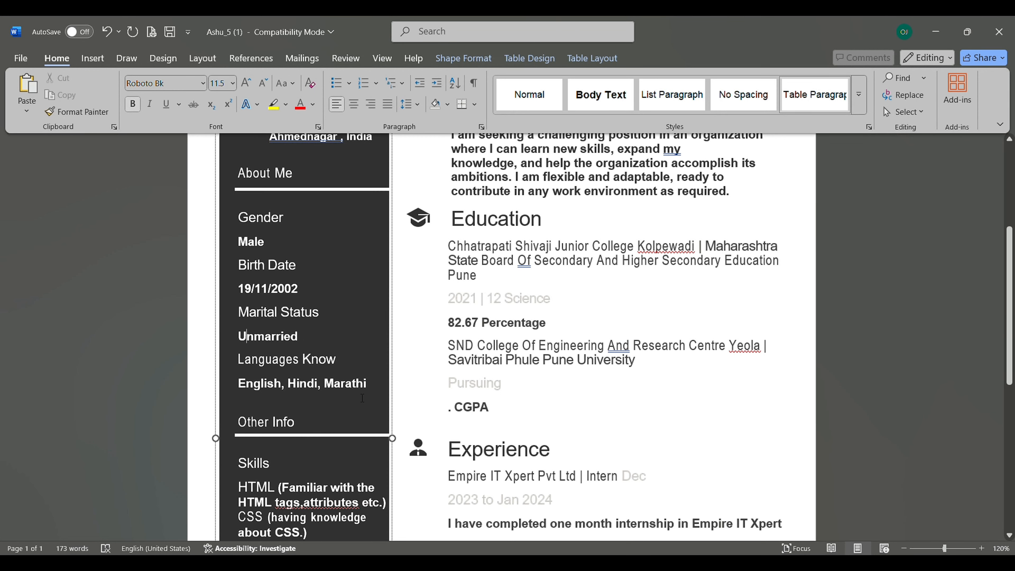
scroll(363, 397, down, 5)
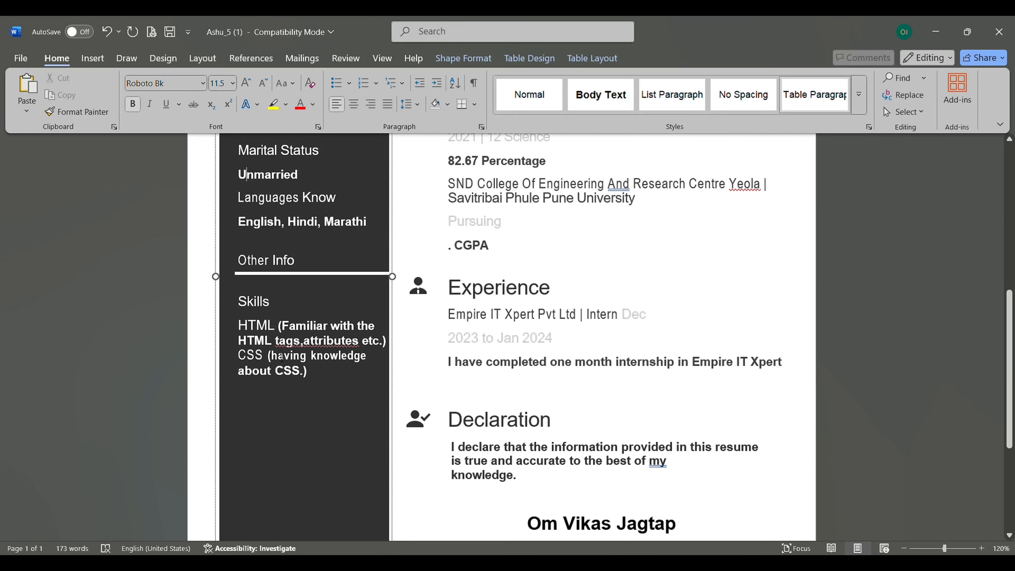
- Under Skills, add a YouTube Channels Content Creator entry with a channel link and a FAILURE SIMPLICITY 36K line
click(323, 375)
key(Return)
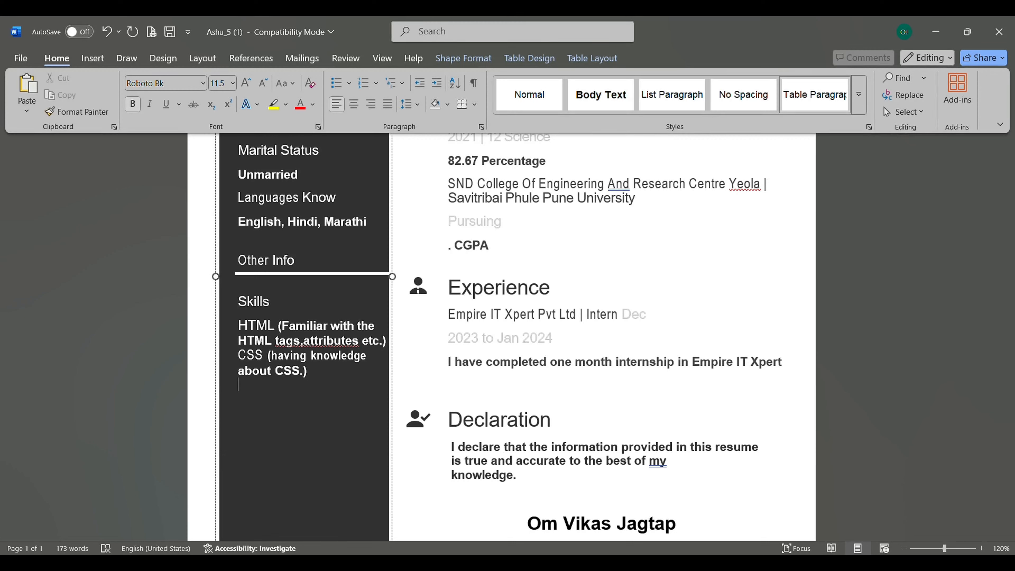
text(Youtube Channel)
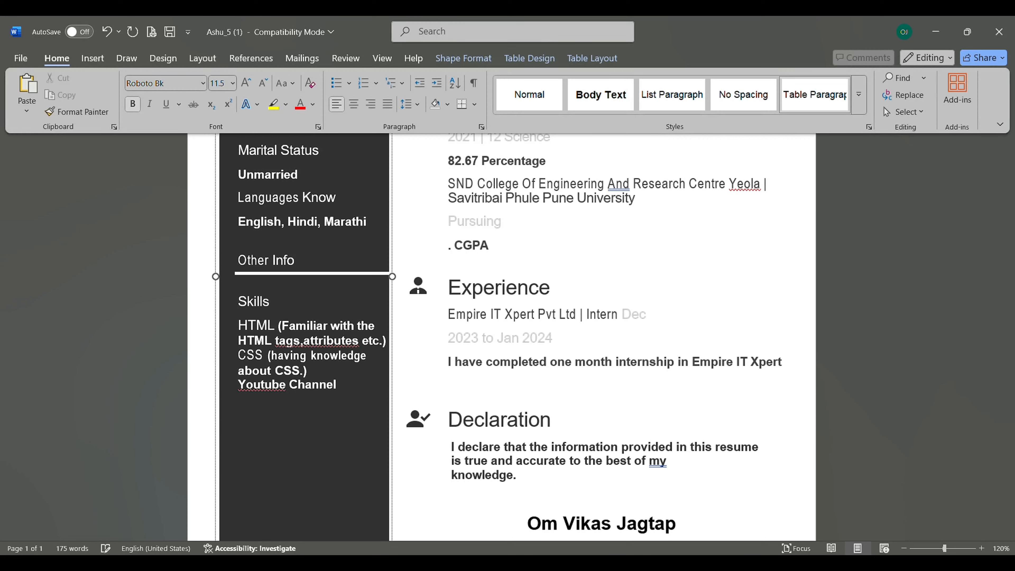
text(s:)
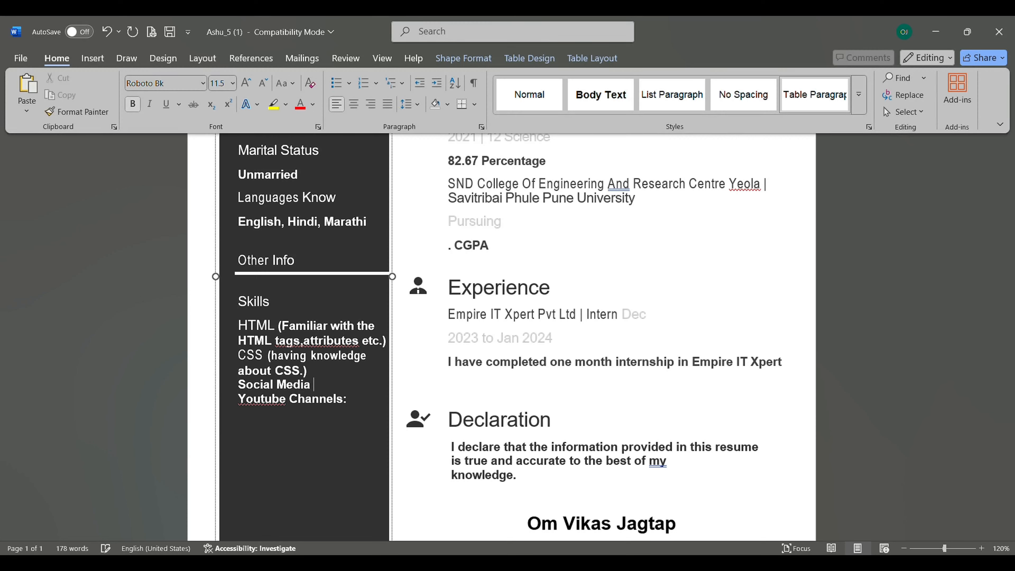
text(Content Creator :)
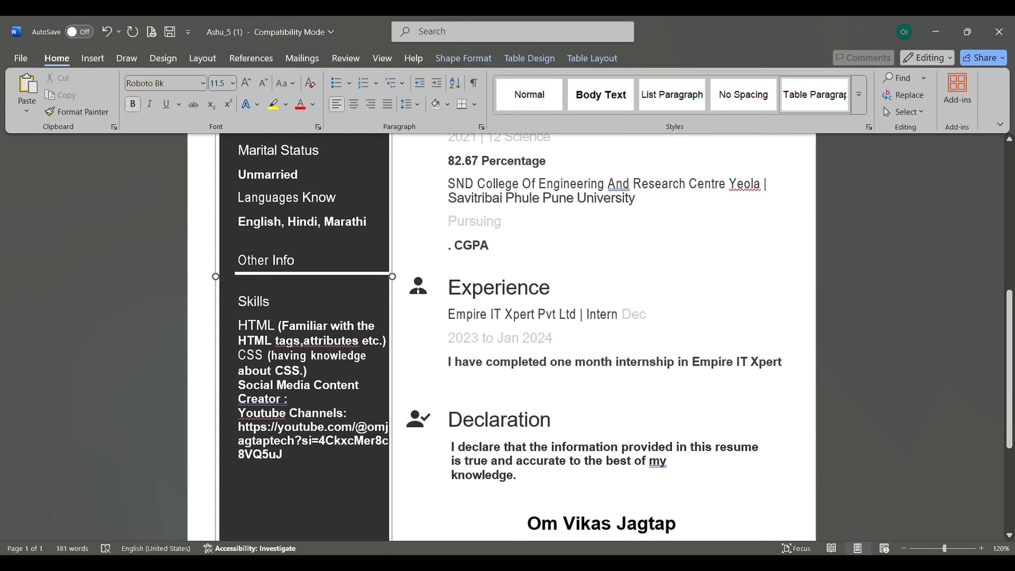
key(Return)
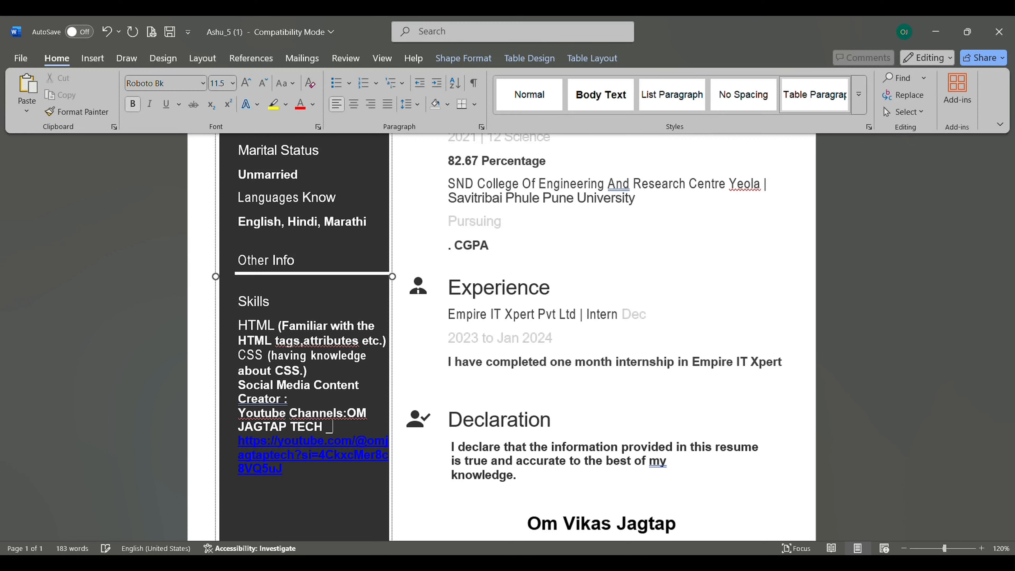
key(BackSpace)
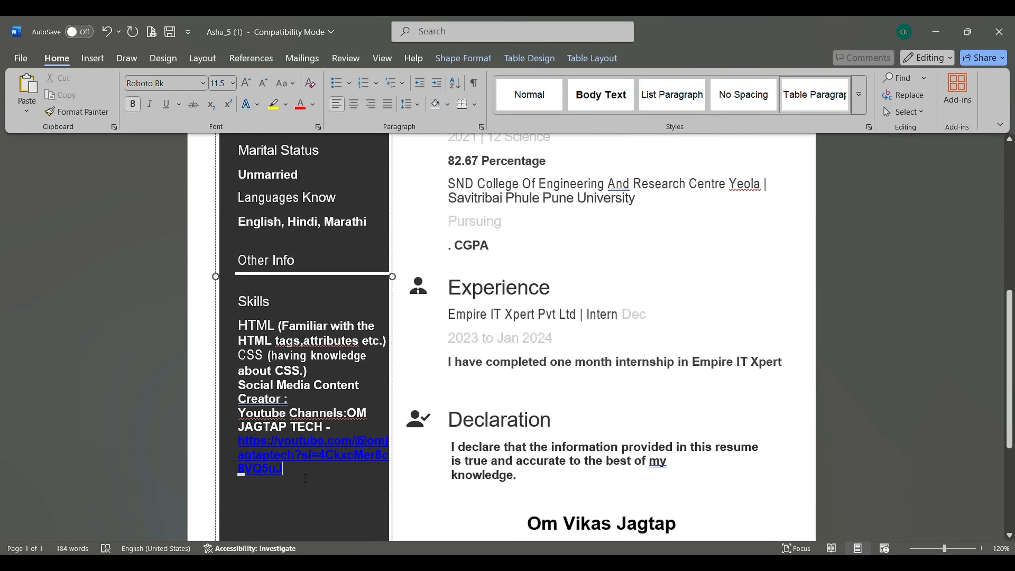
key(Return)
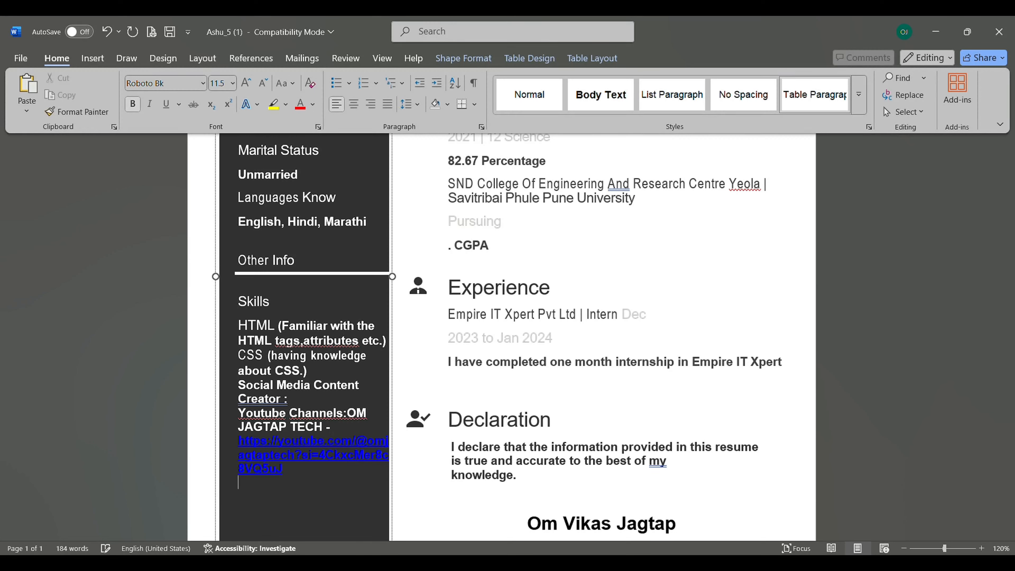
text(FAILURE)
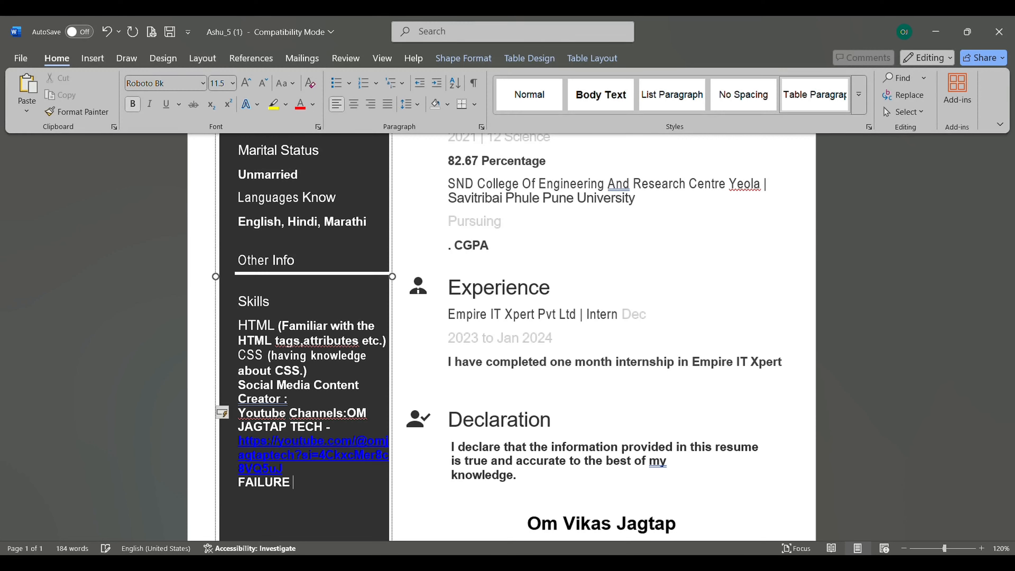
text( SIMPLICITY 36)
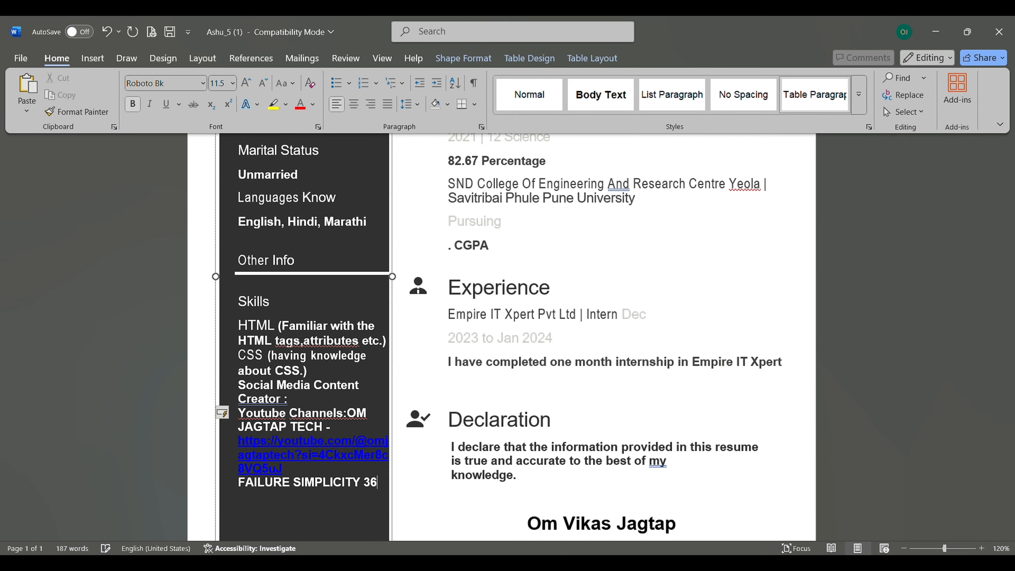
text(K)
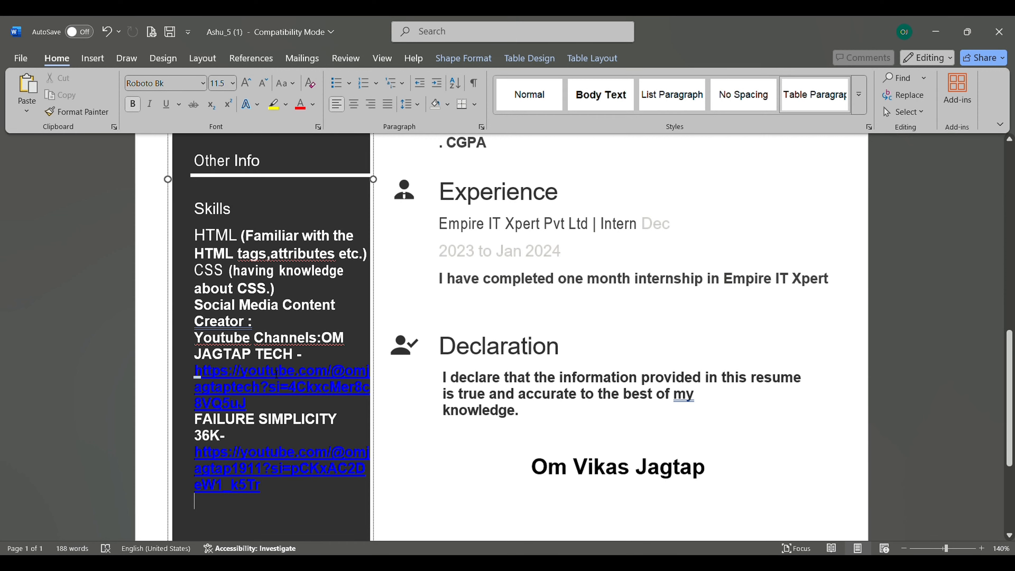
- Bring up Save As from the File menu with This PC as the location
scroll(276, 373, up, 6)
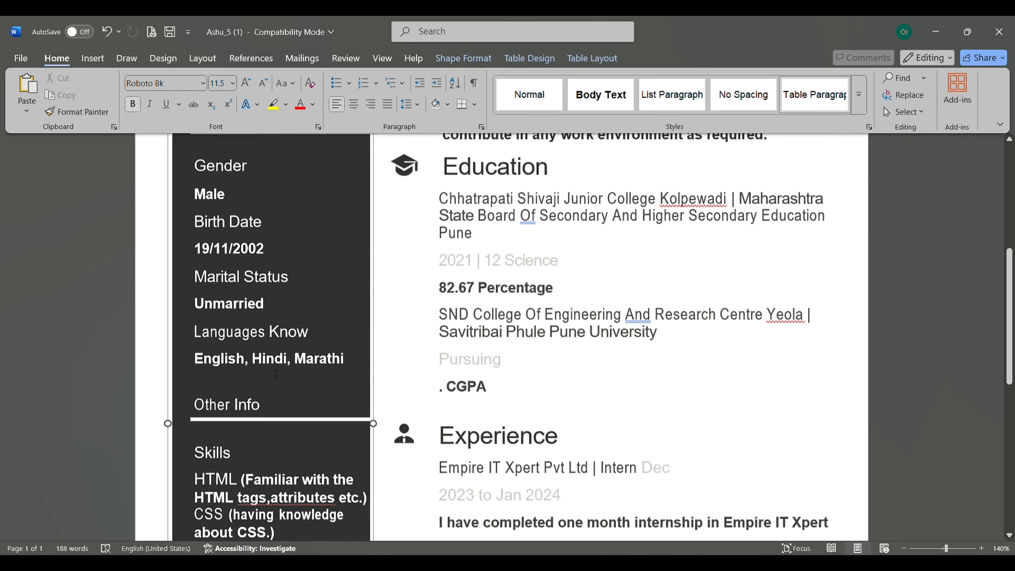
scroll(275, 373, up, 5)
click(21, 58)
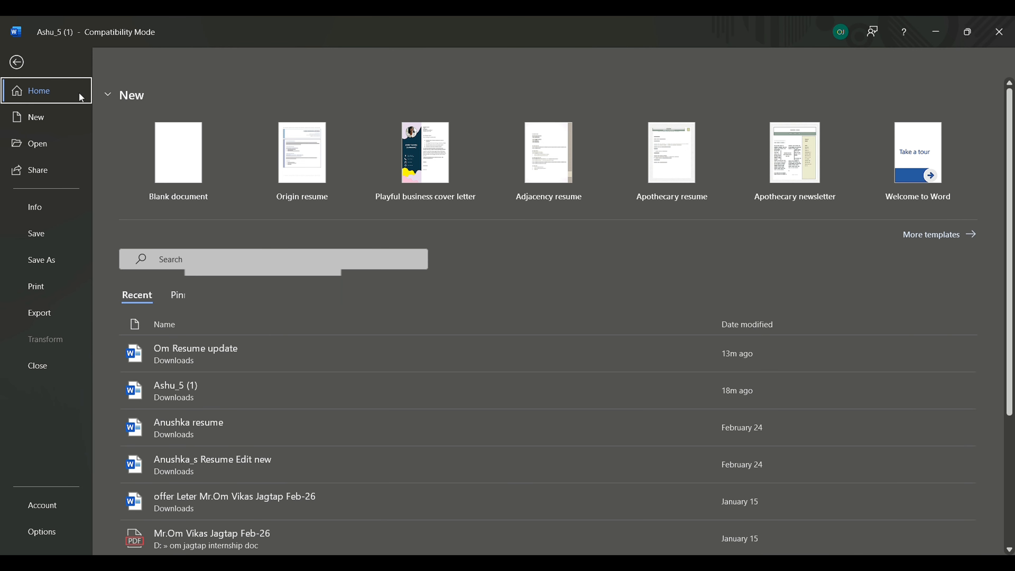
click(45, 255)
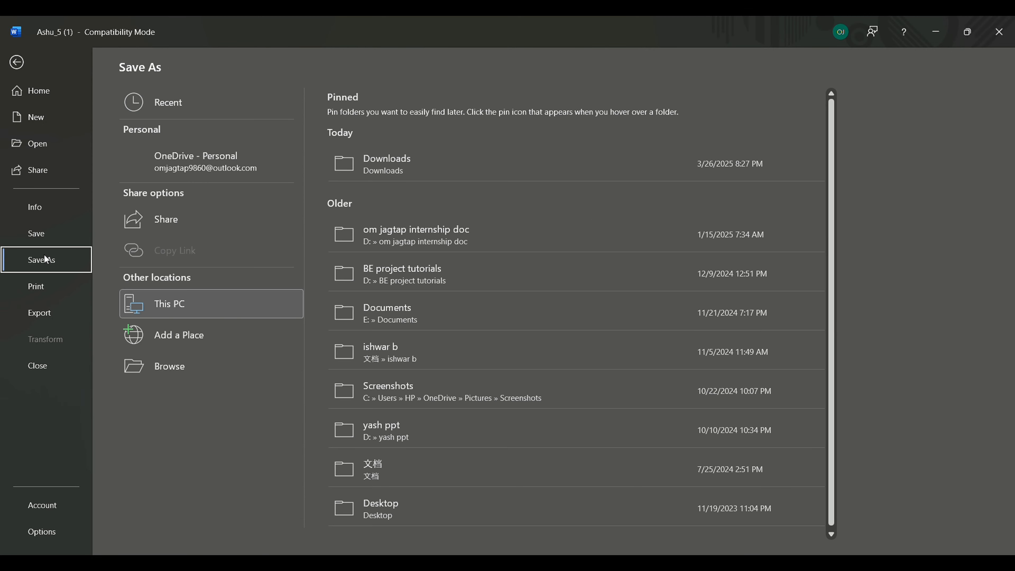
click(252, 306)
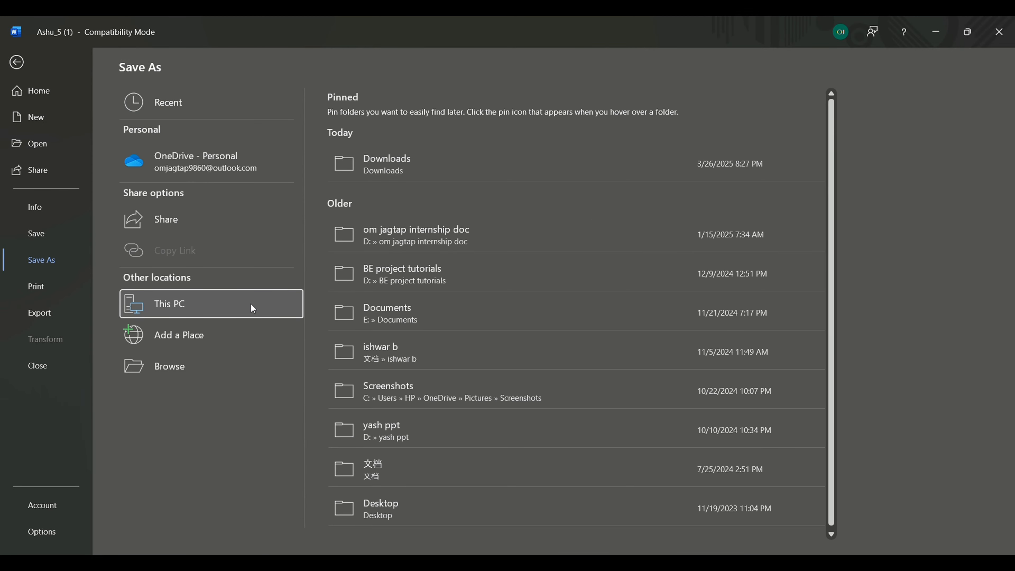